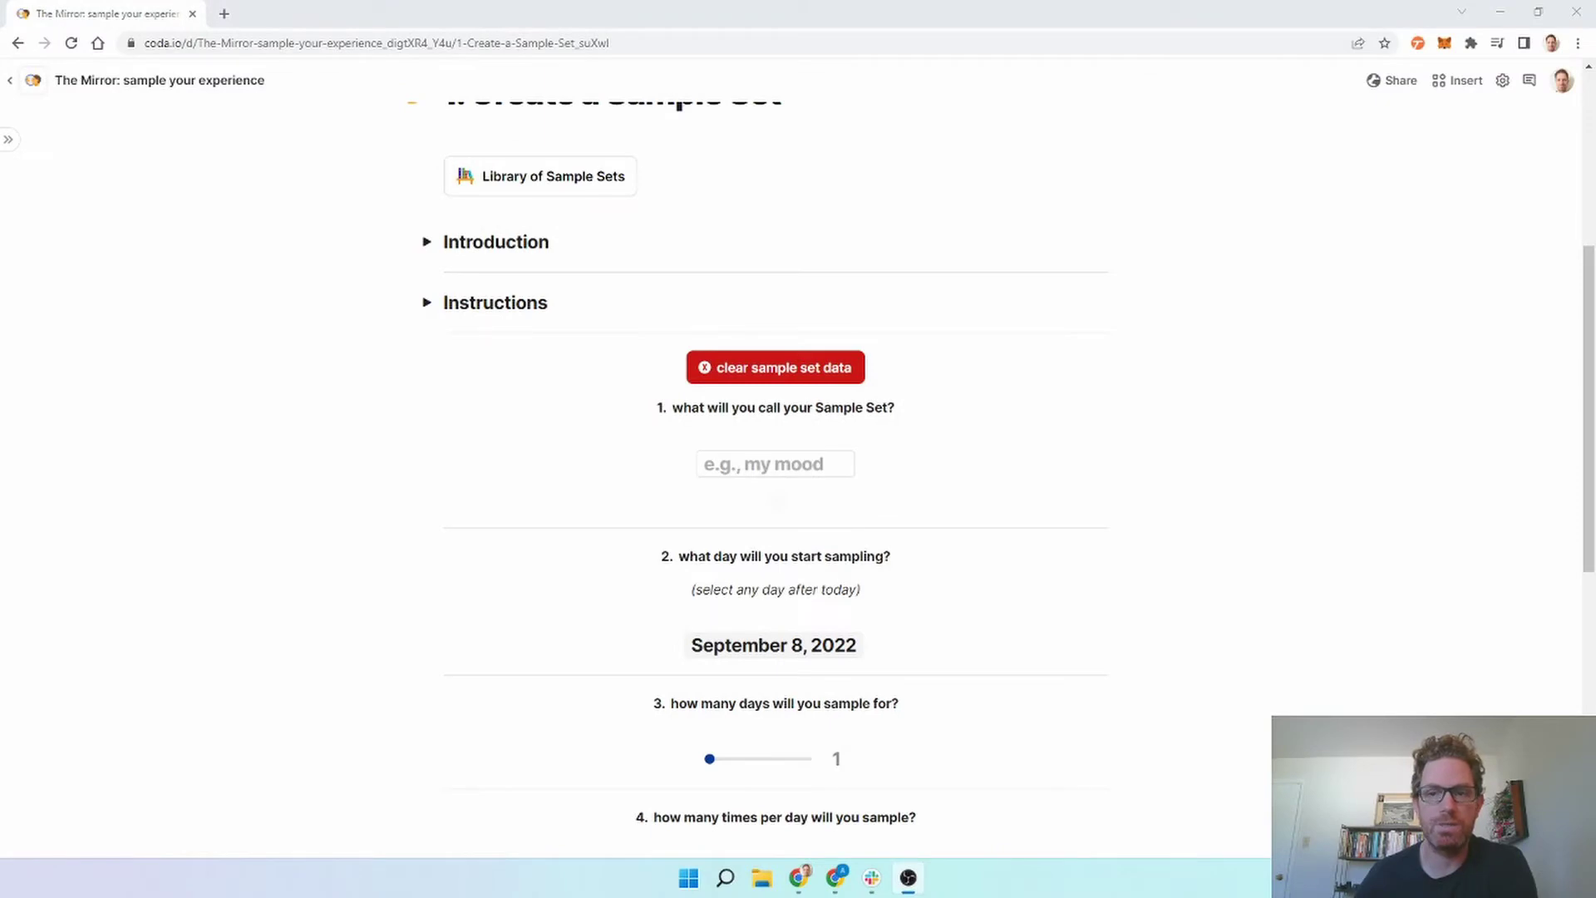
- Name the new sample set "morning mindset"
scroll(1330, 657, up, 5)
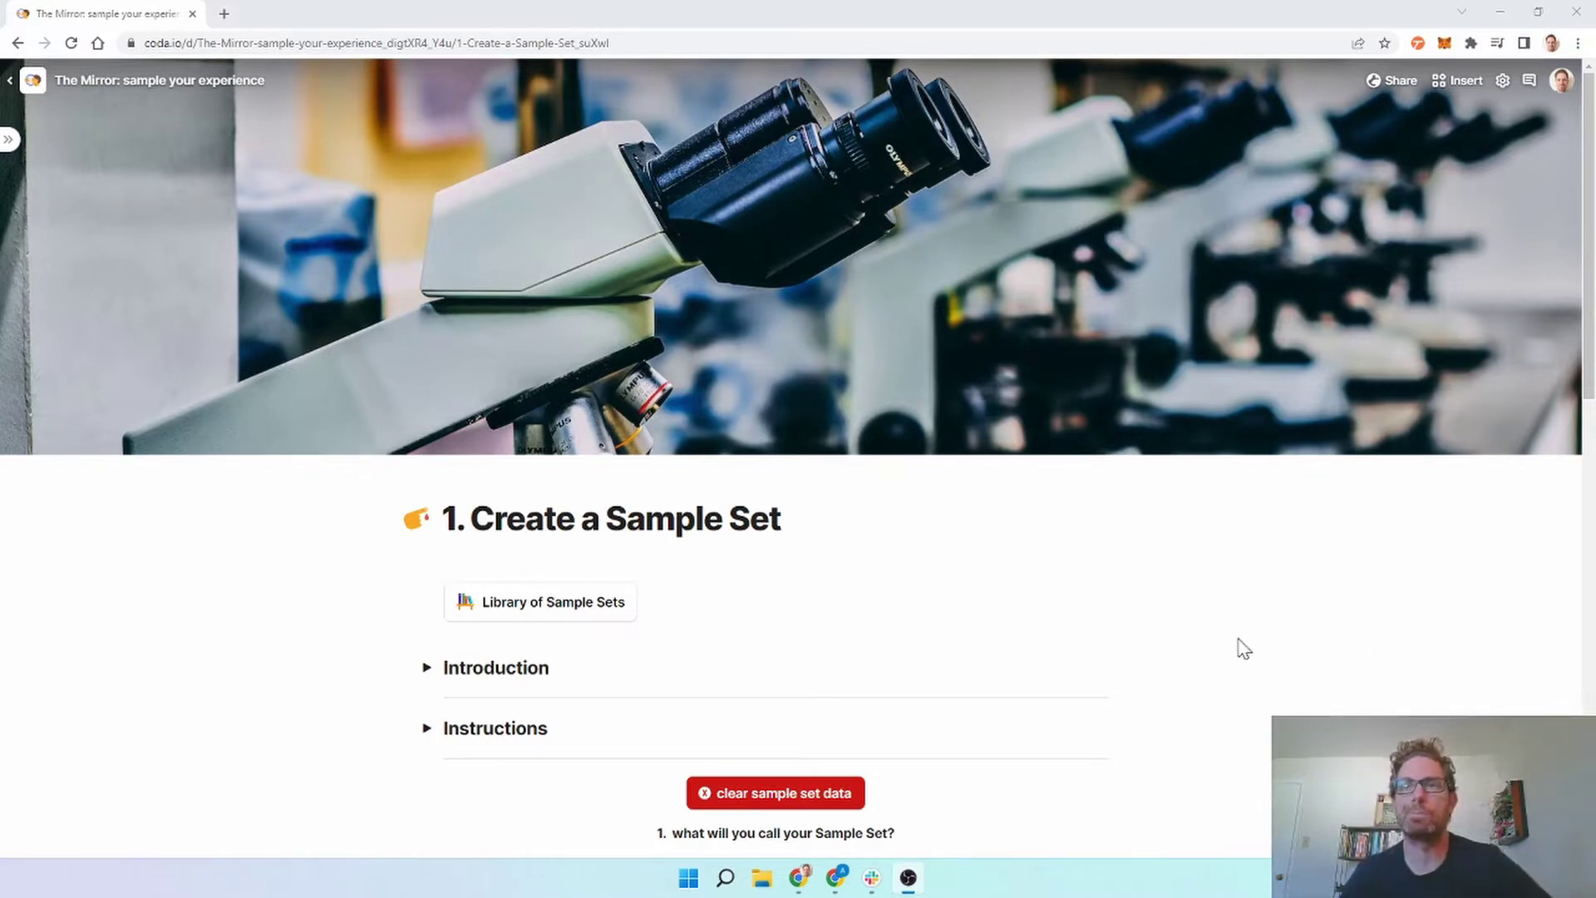
scroll(1339, 652, down, 5)
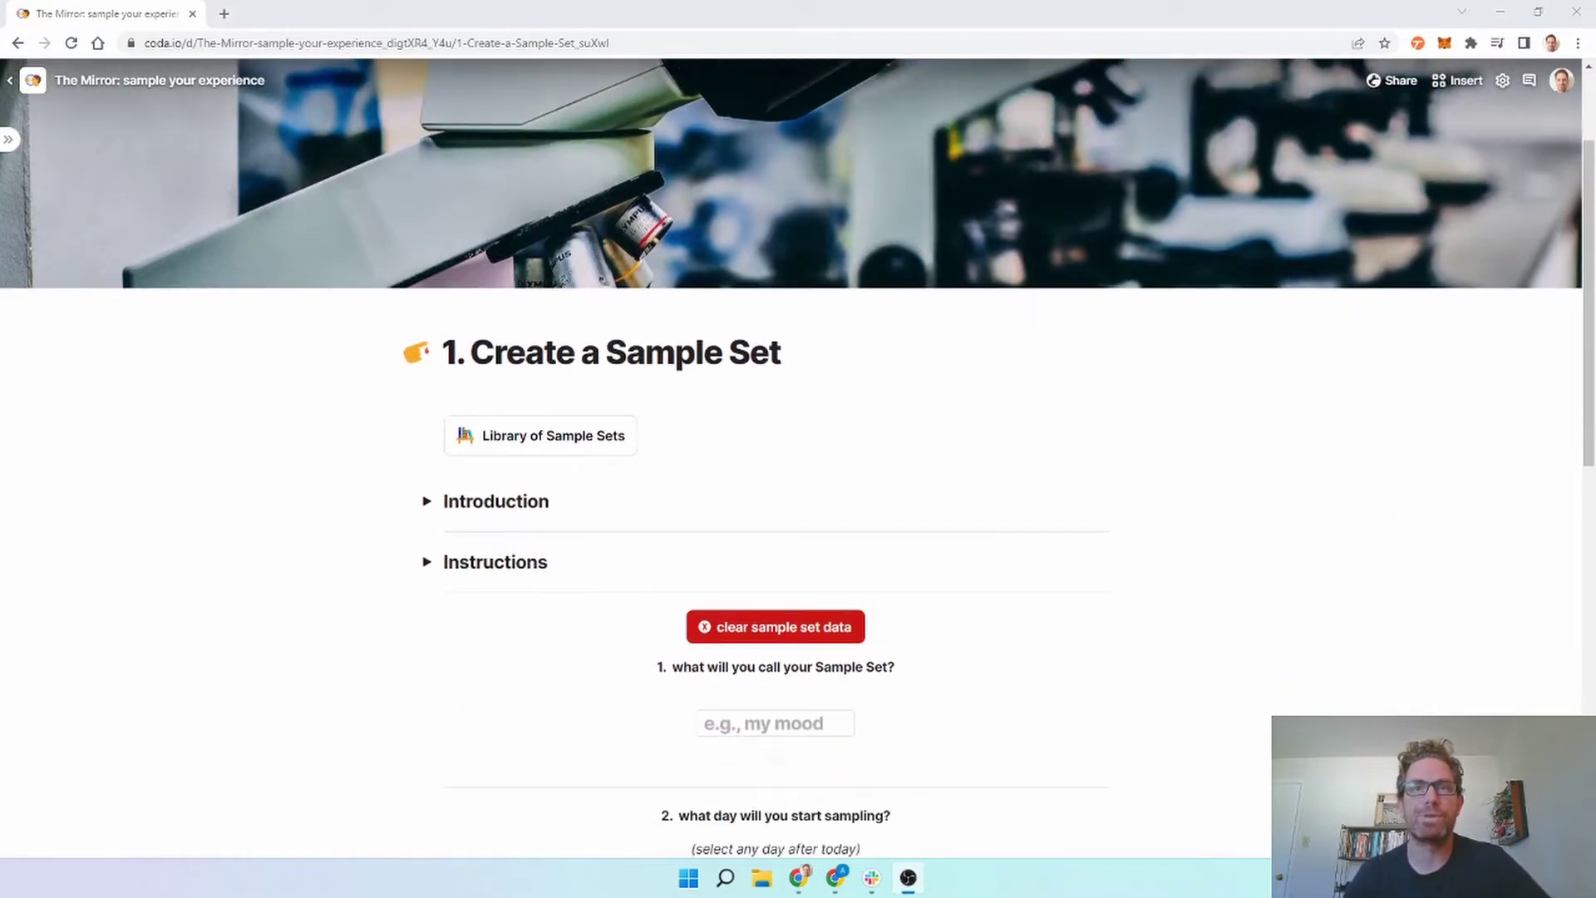
scroll(798, 456, up, 3)
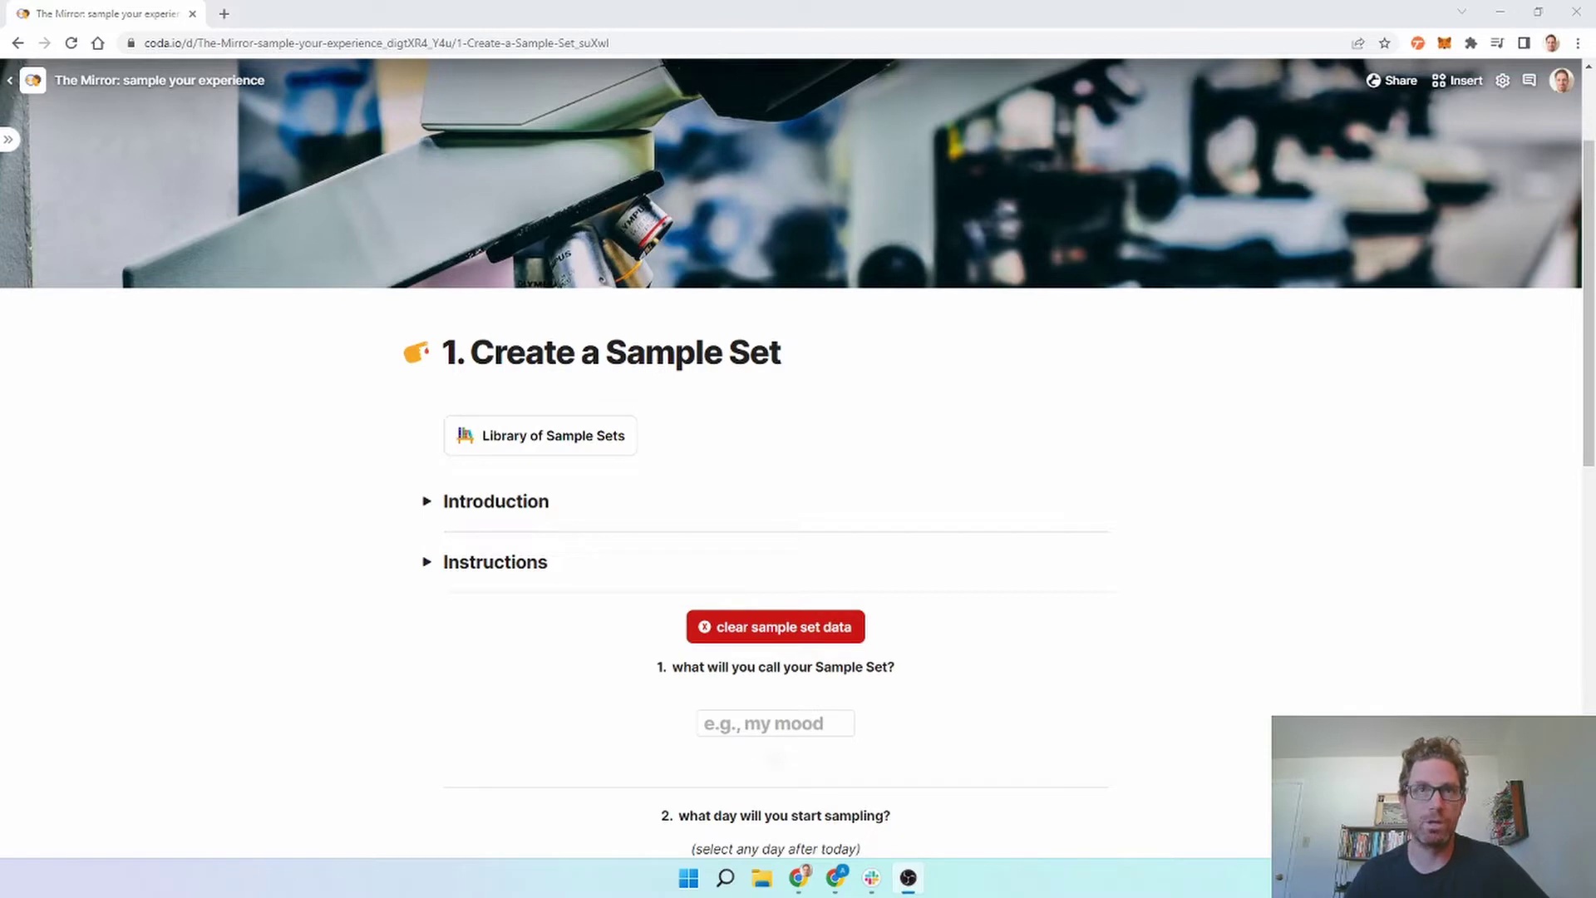
scroll(798, 456, down, 2)
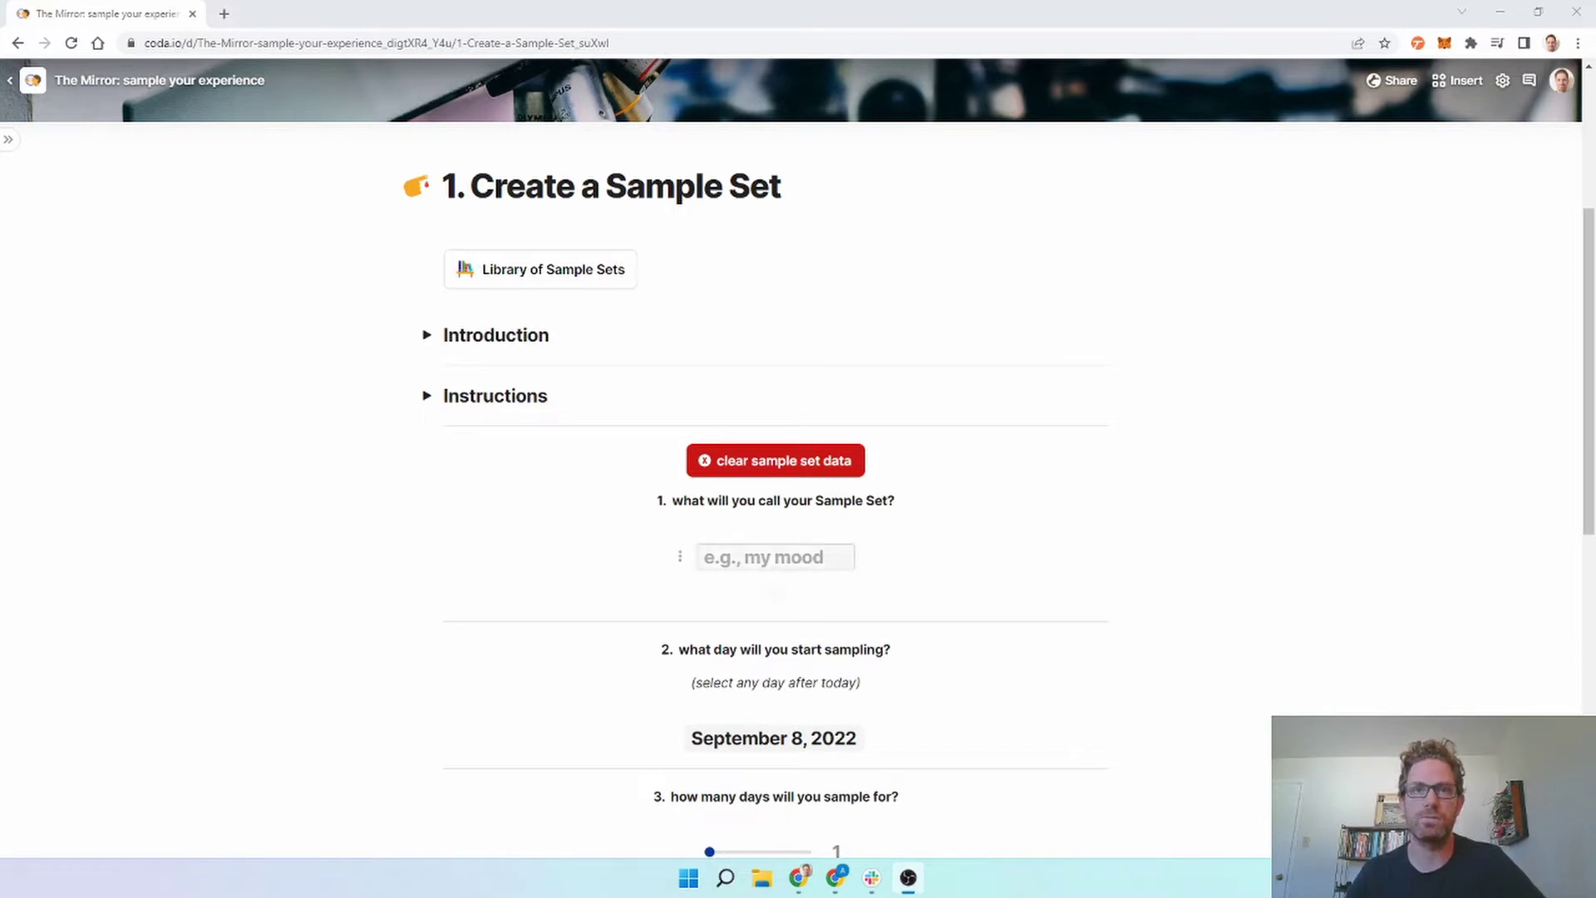
click(703, 557)
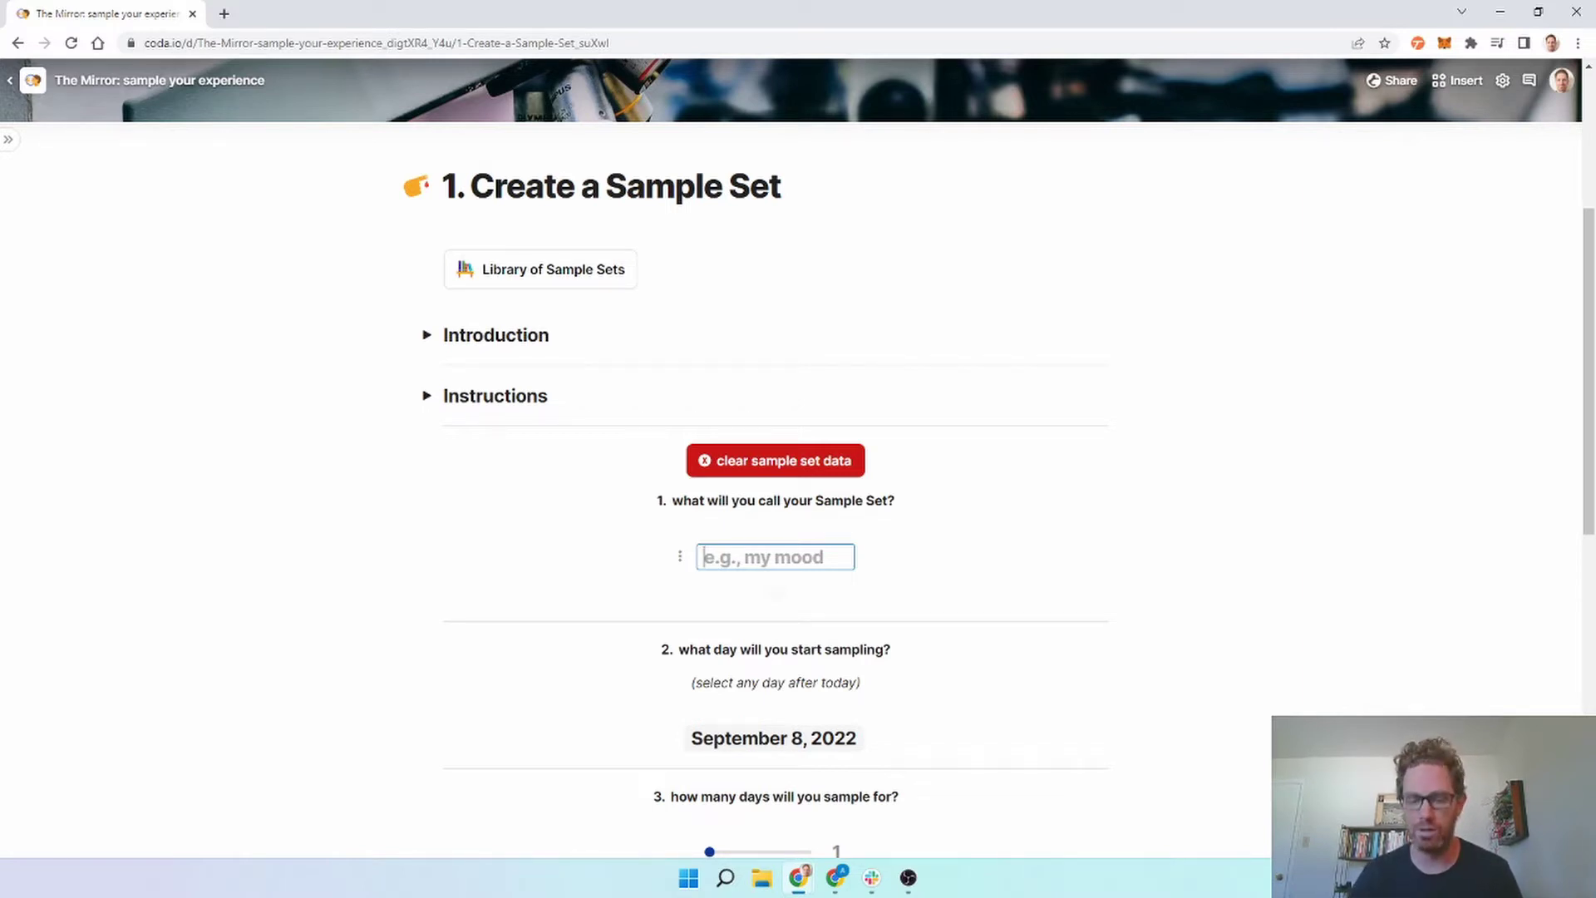
text(morning m)
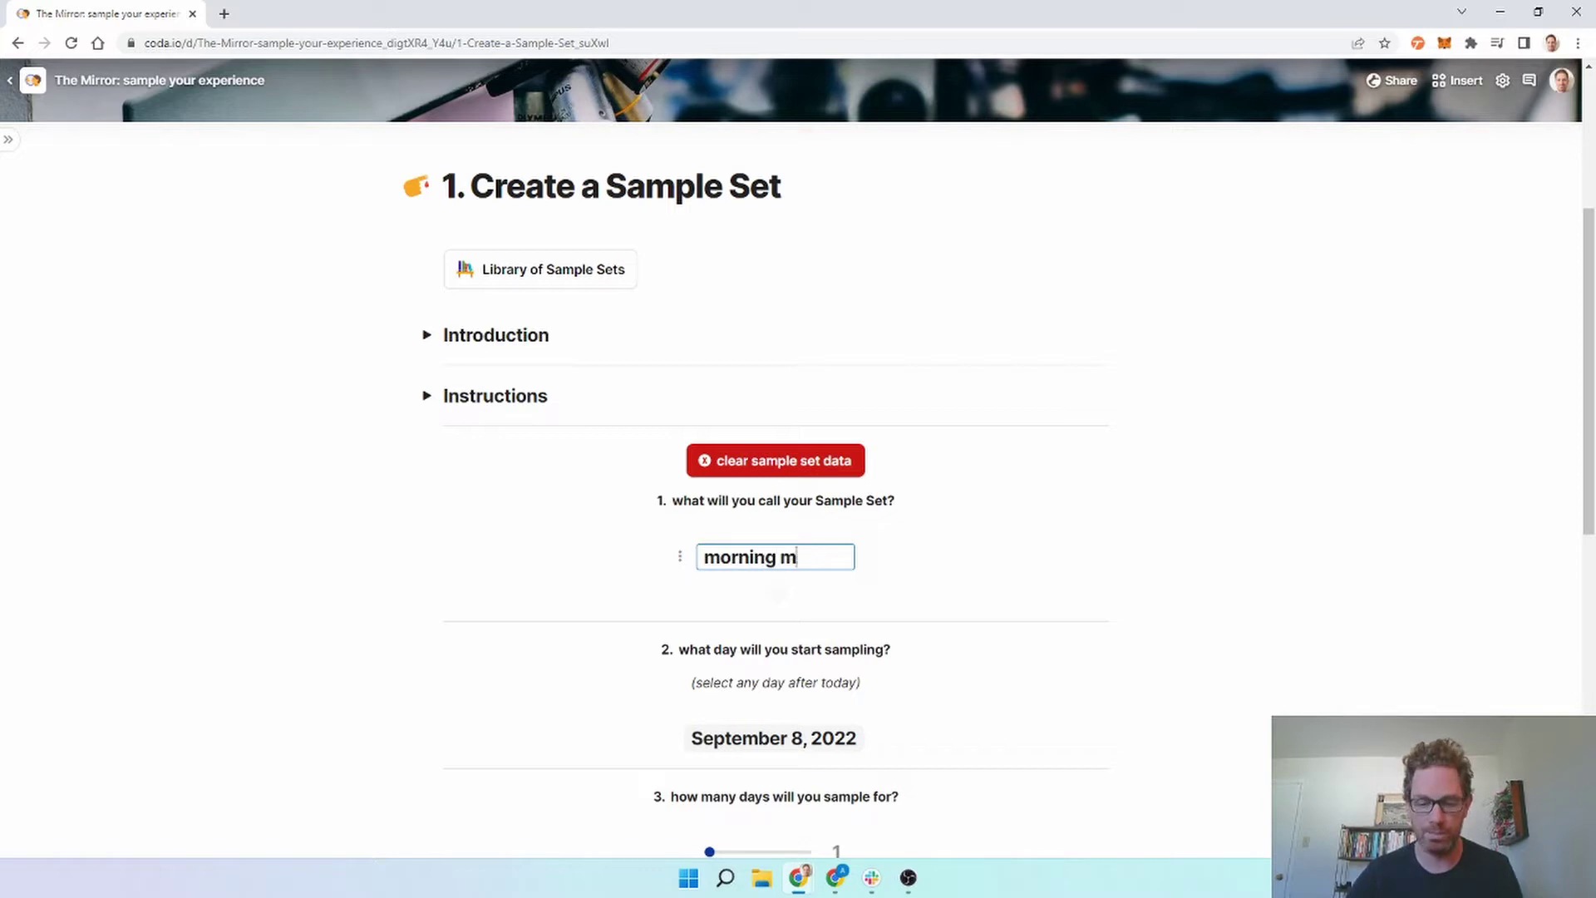
text(indset)
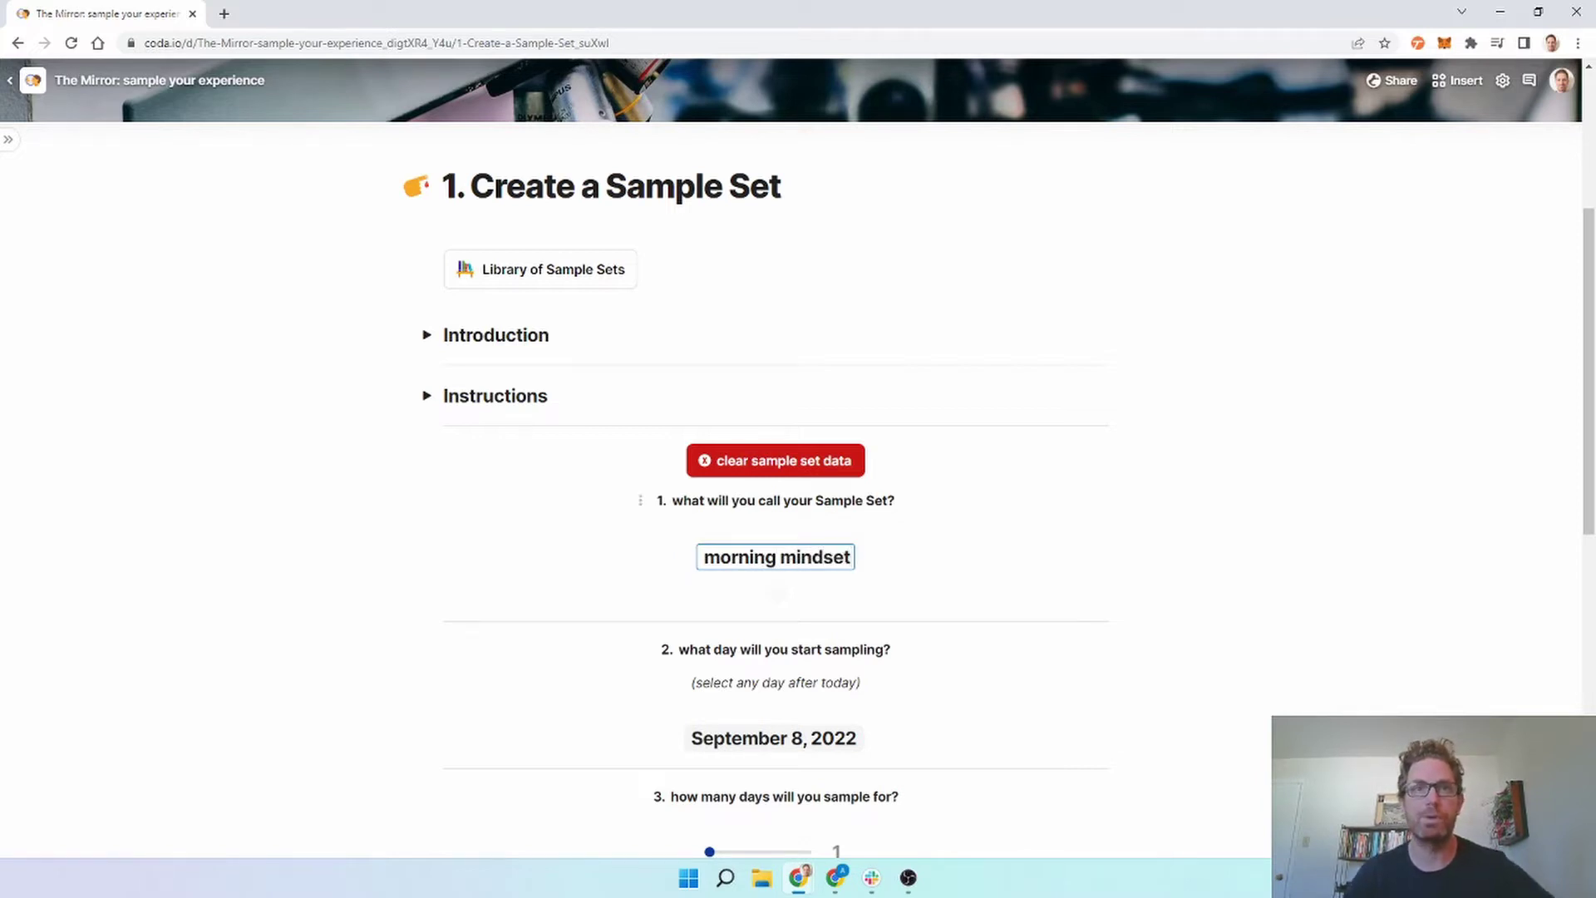
- Set the sampling duration to 10 days and the random sampling window to start after 8 and before 12
scroll(777, 499, down, 3)
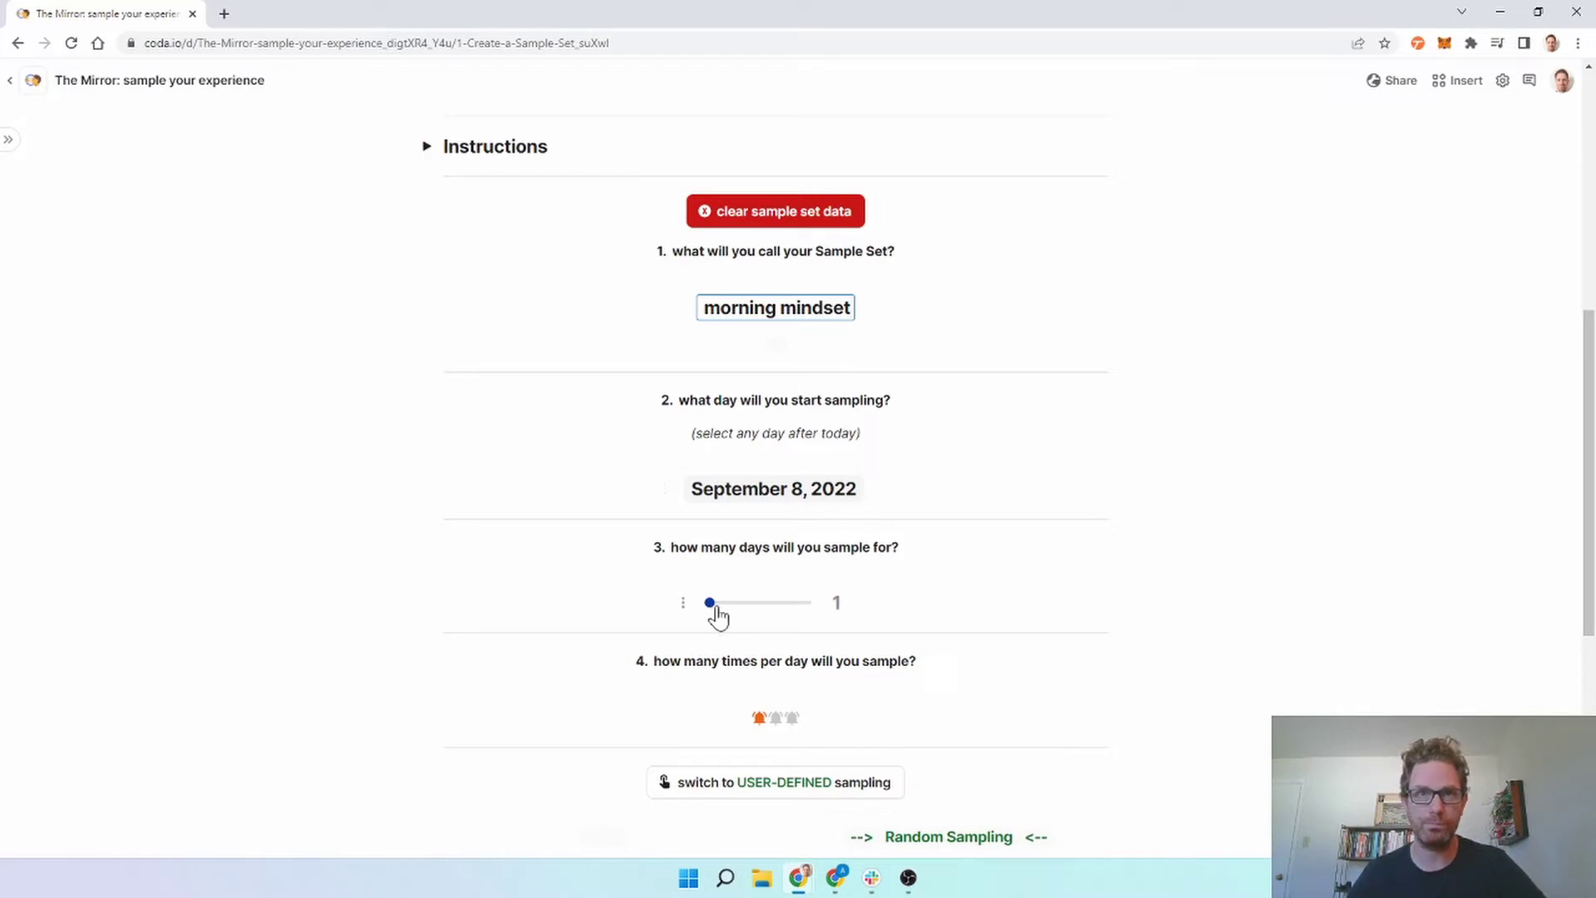
mouse_move(711, 603)
mouse_down()
mouse_move(769, 603)
mouse_move(723, 603)
mouse_move(740, 603)
mouse_up()
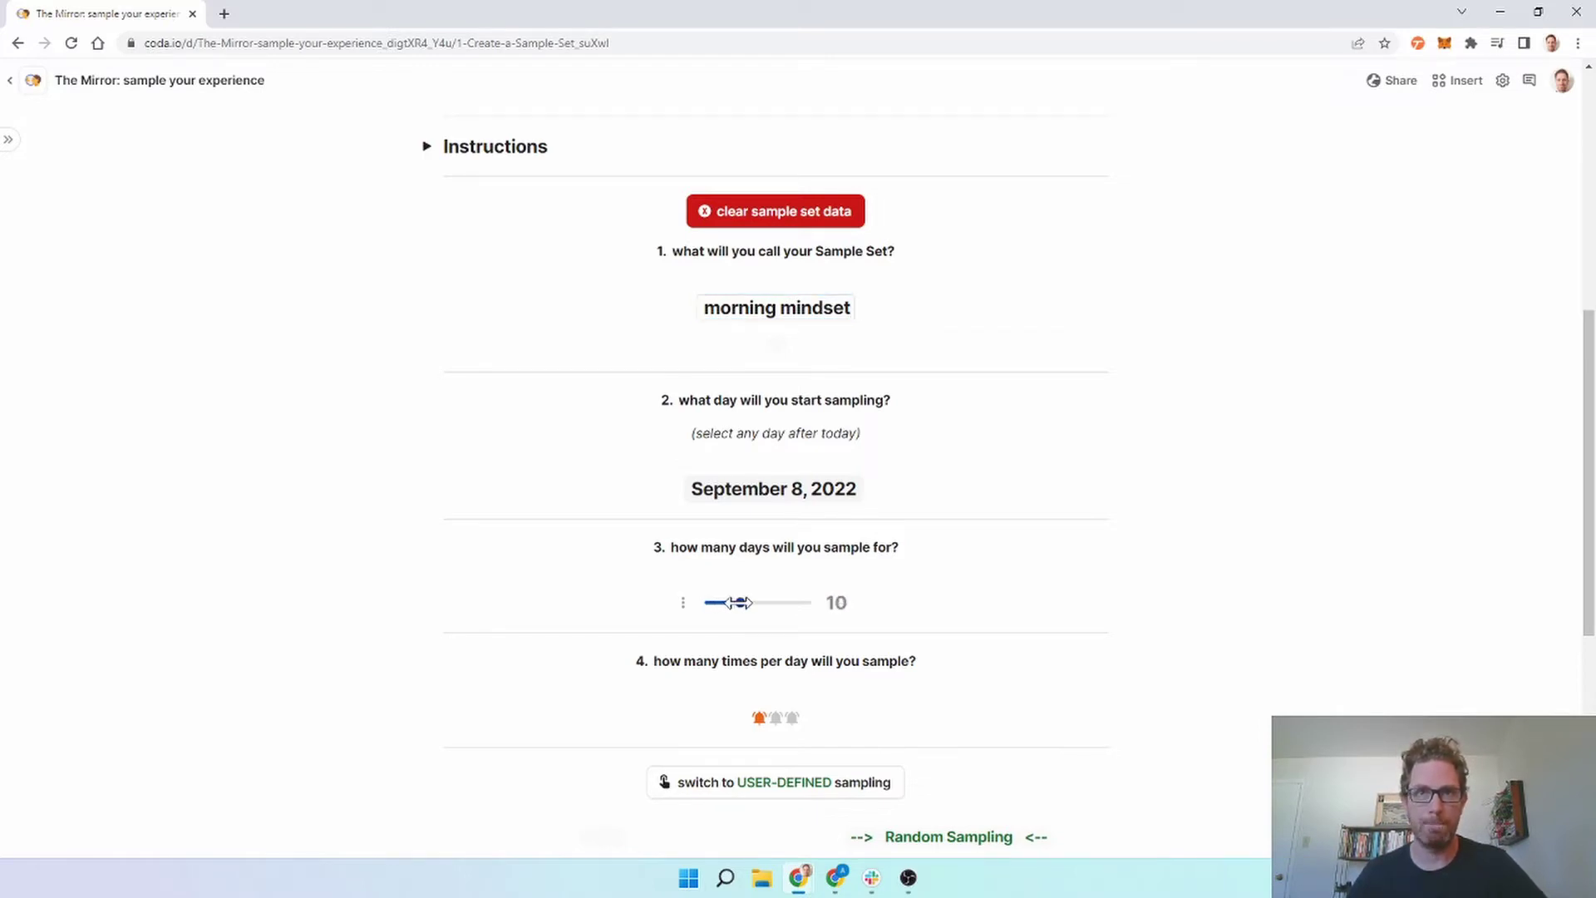
scroll(748, 615, down, 1)
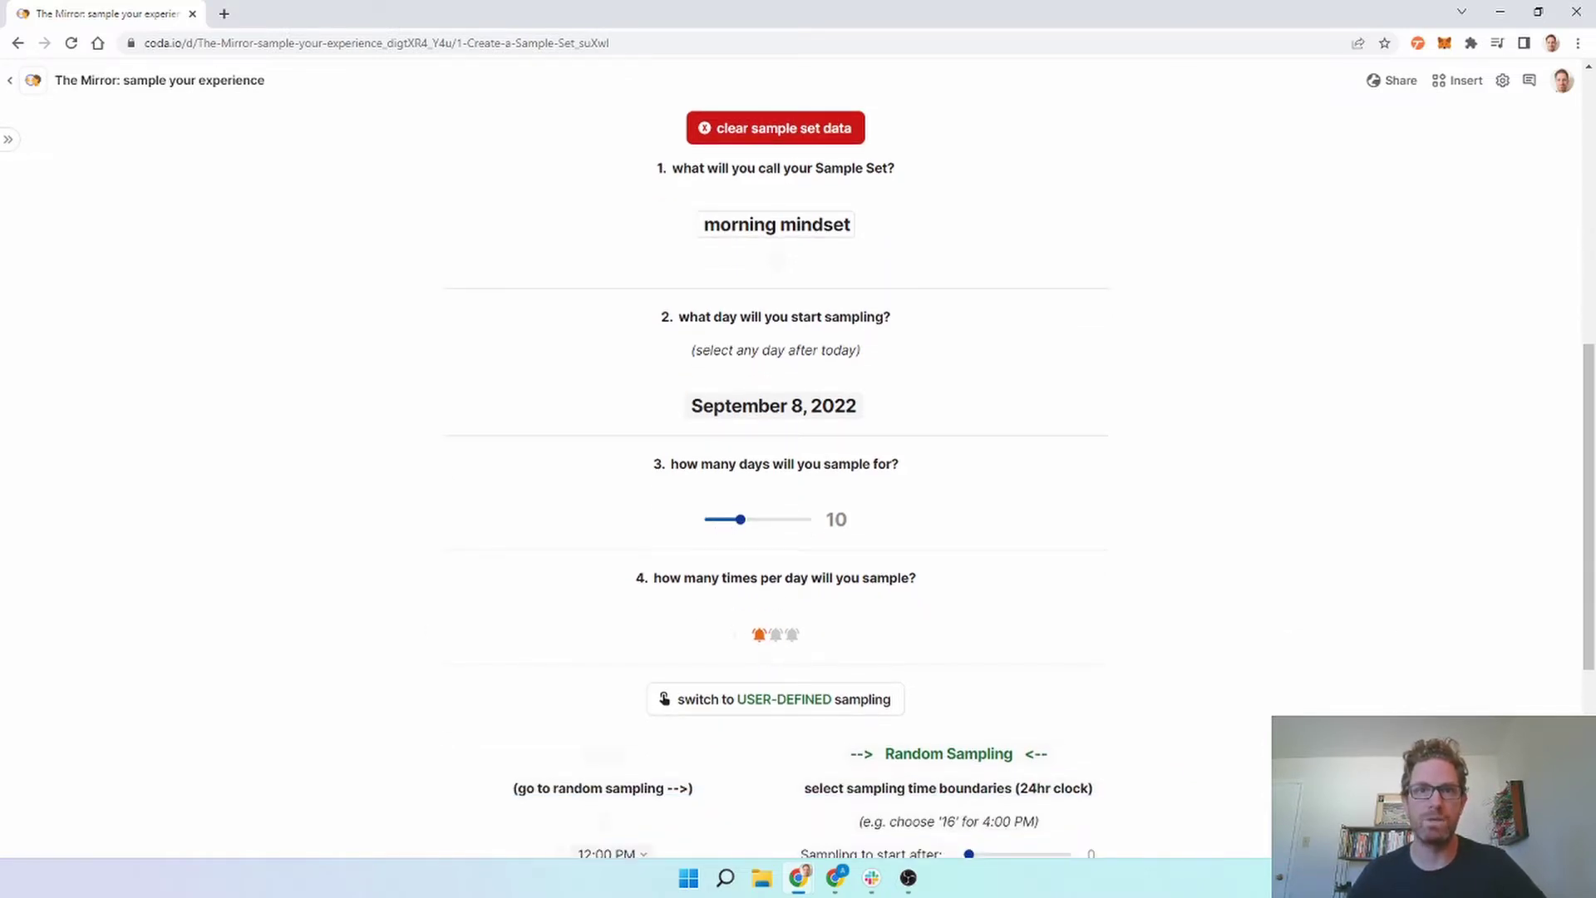
scroll(613, 545, down, 3)
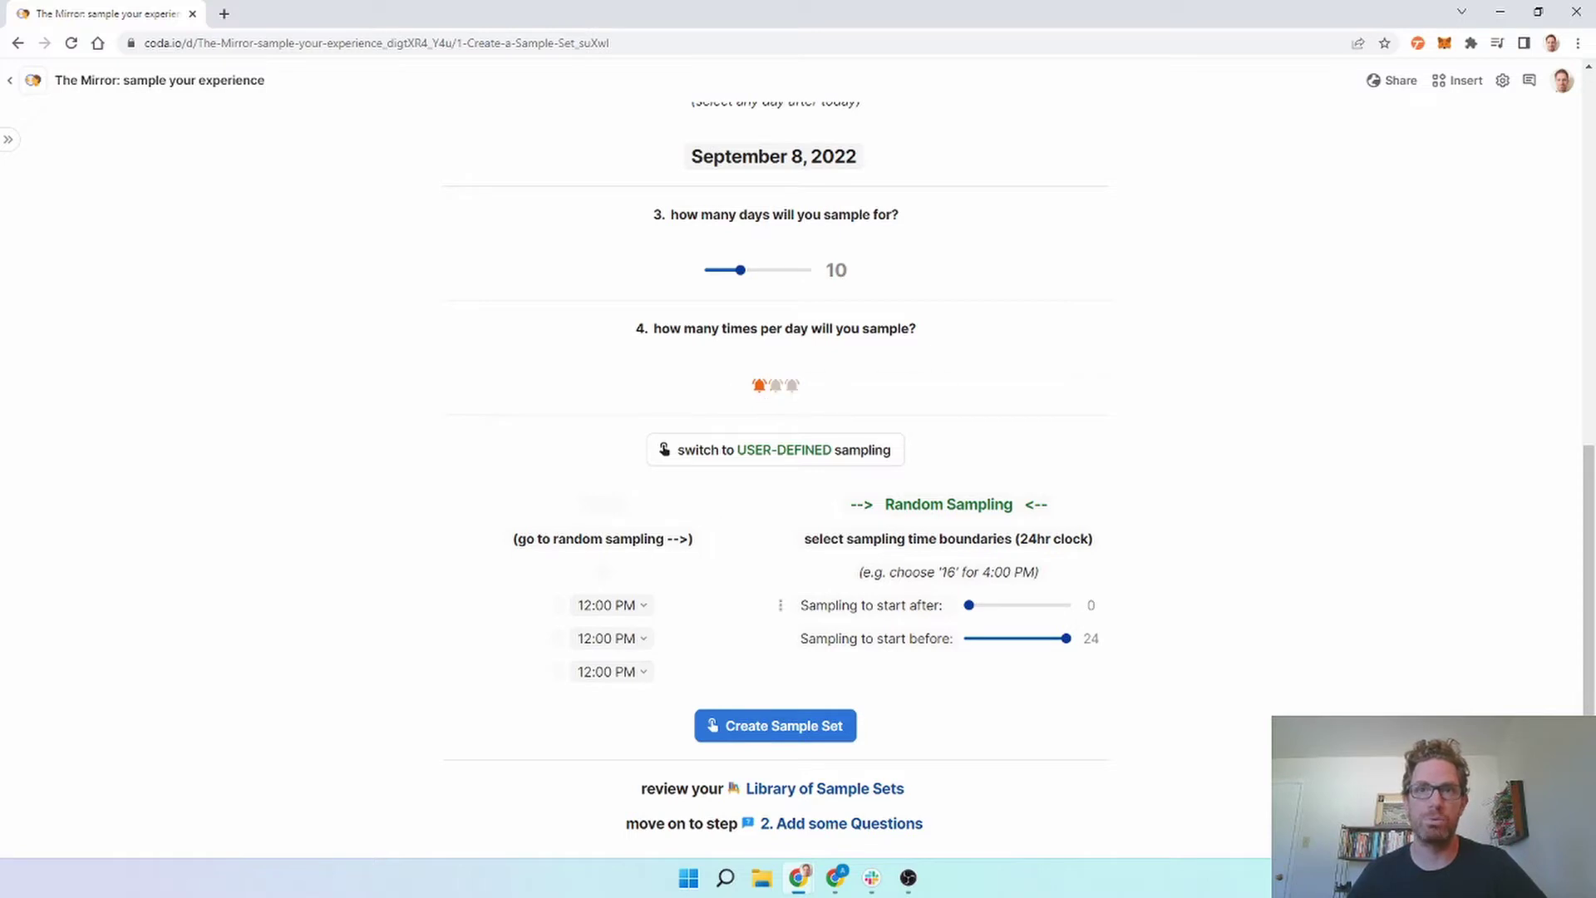
drag(968, 605, 990, 654)
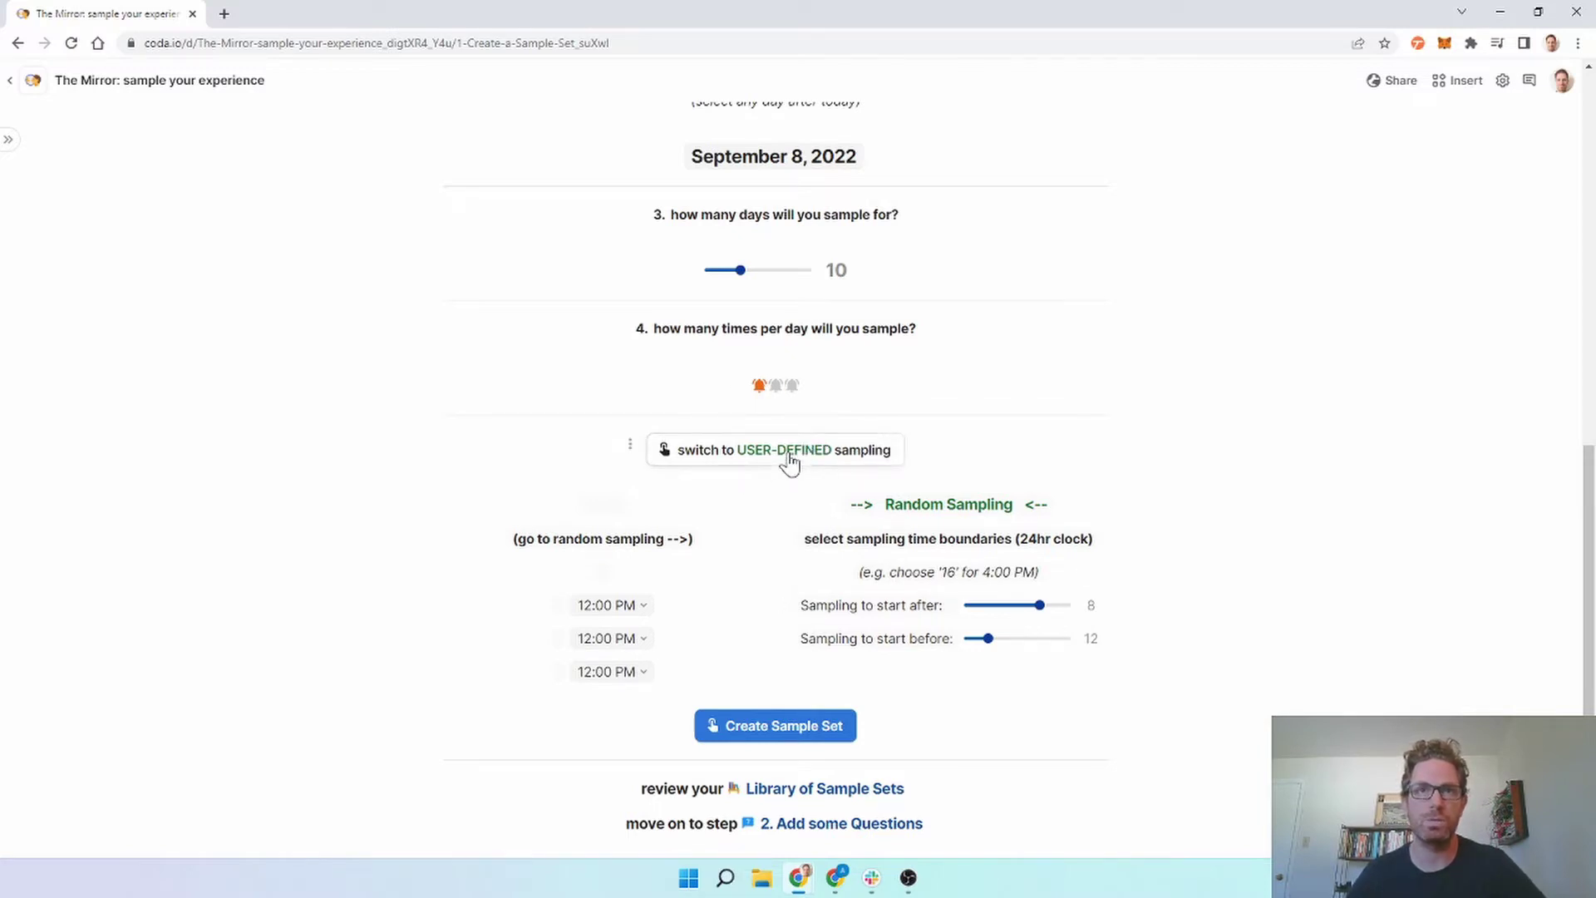
- Switch to user-defined sampling and set the first sample time to 6:00 AM
click(787, 453)
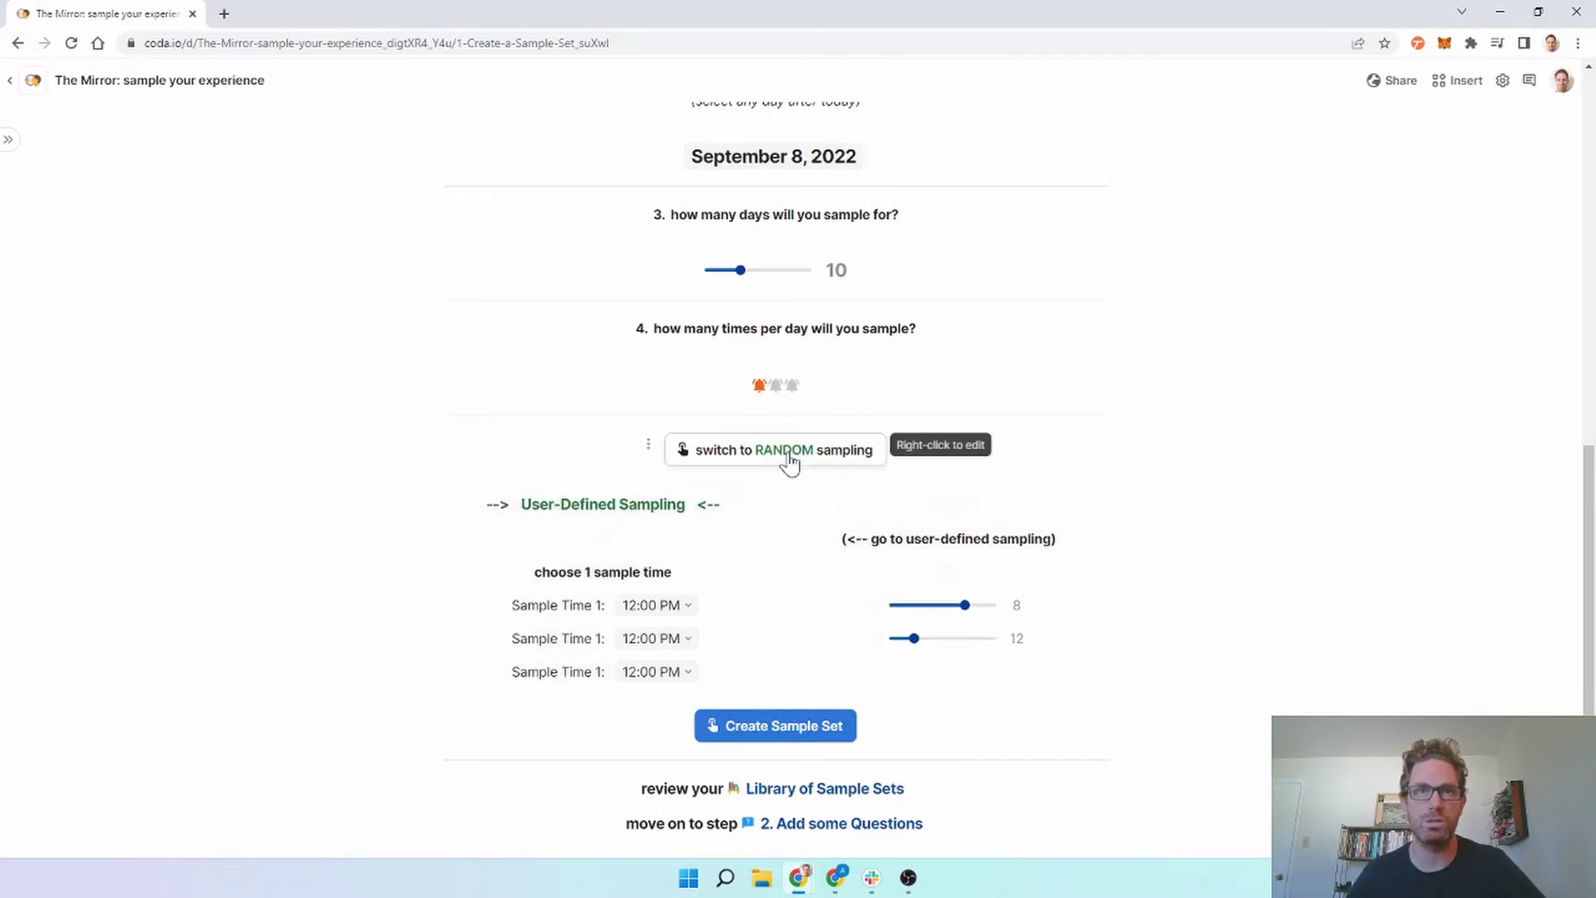
click(686, 613)
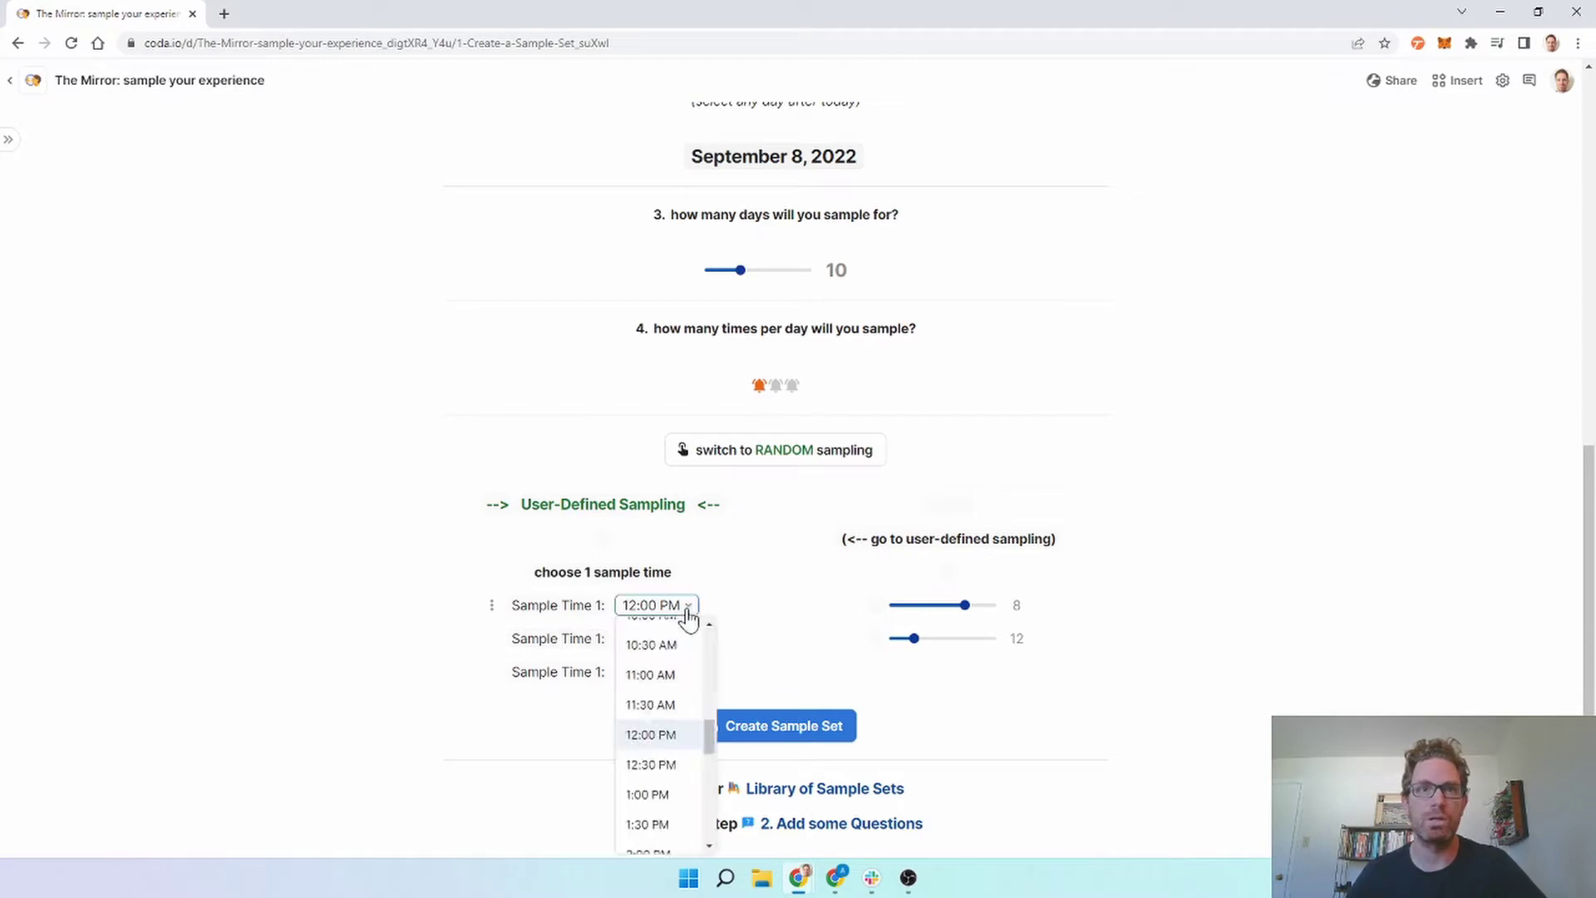
scroll(683, 758, up, 4)
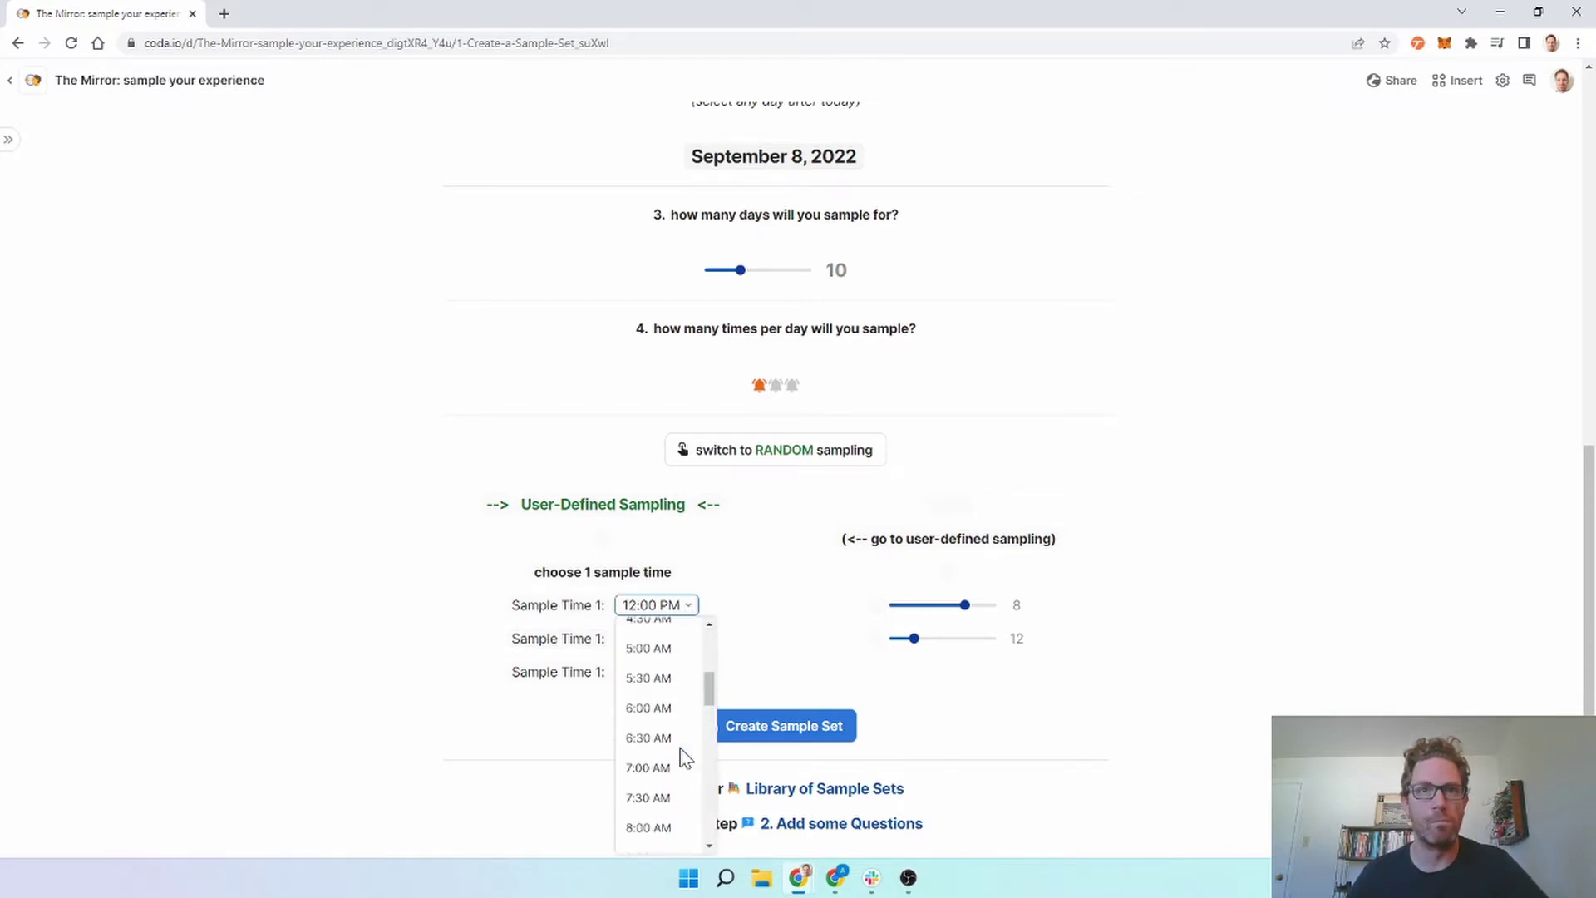
click(649, 708)
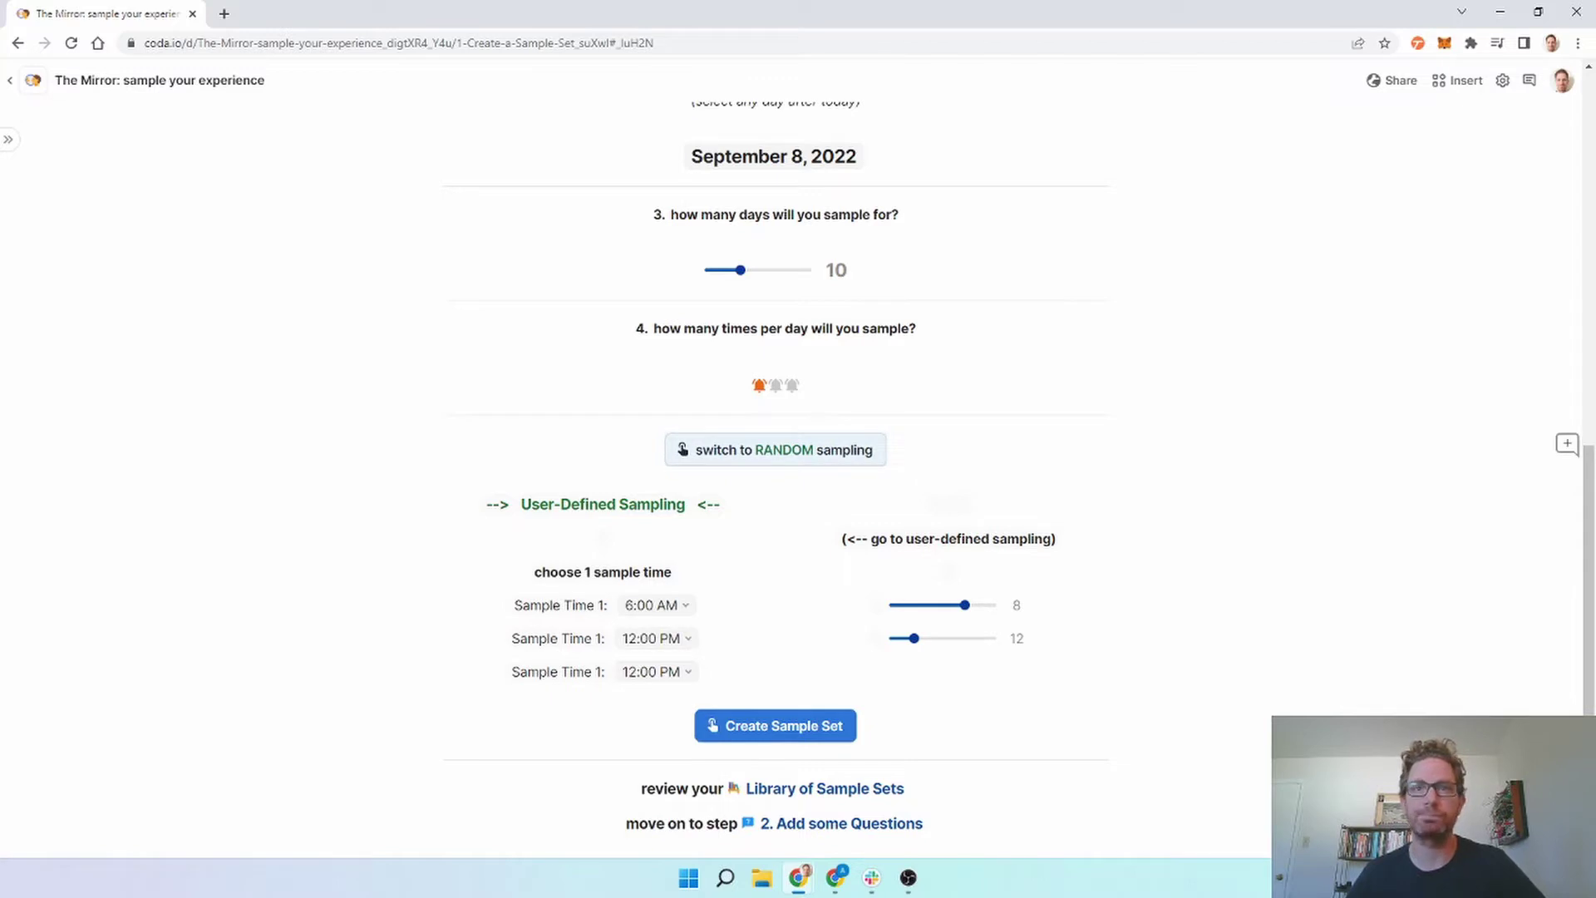
- Create the sample set and choose "morning mindset" as the available sample set in the Sample Builder
click(791, 732)
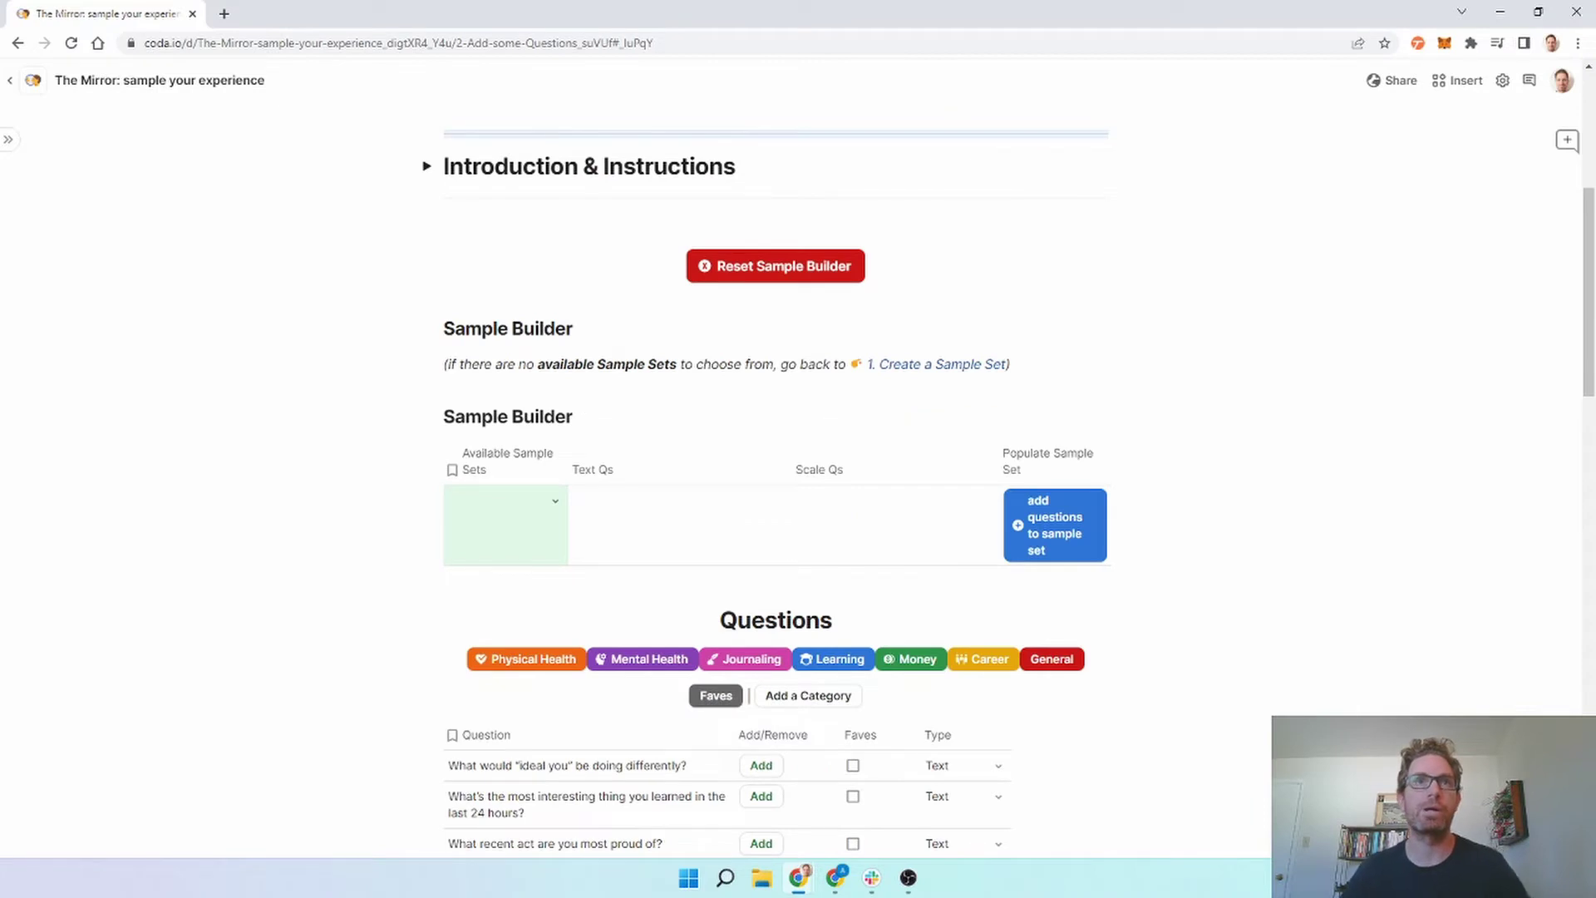
click(553, 517)
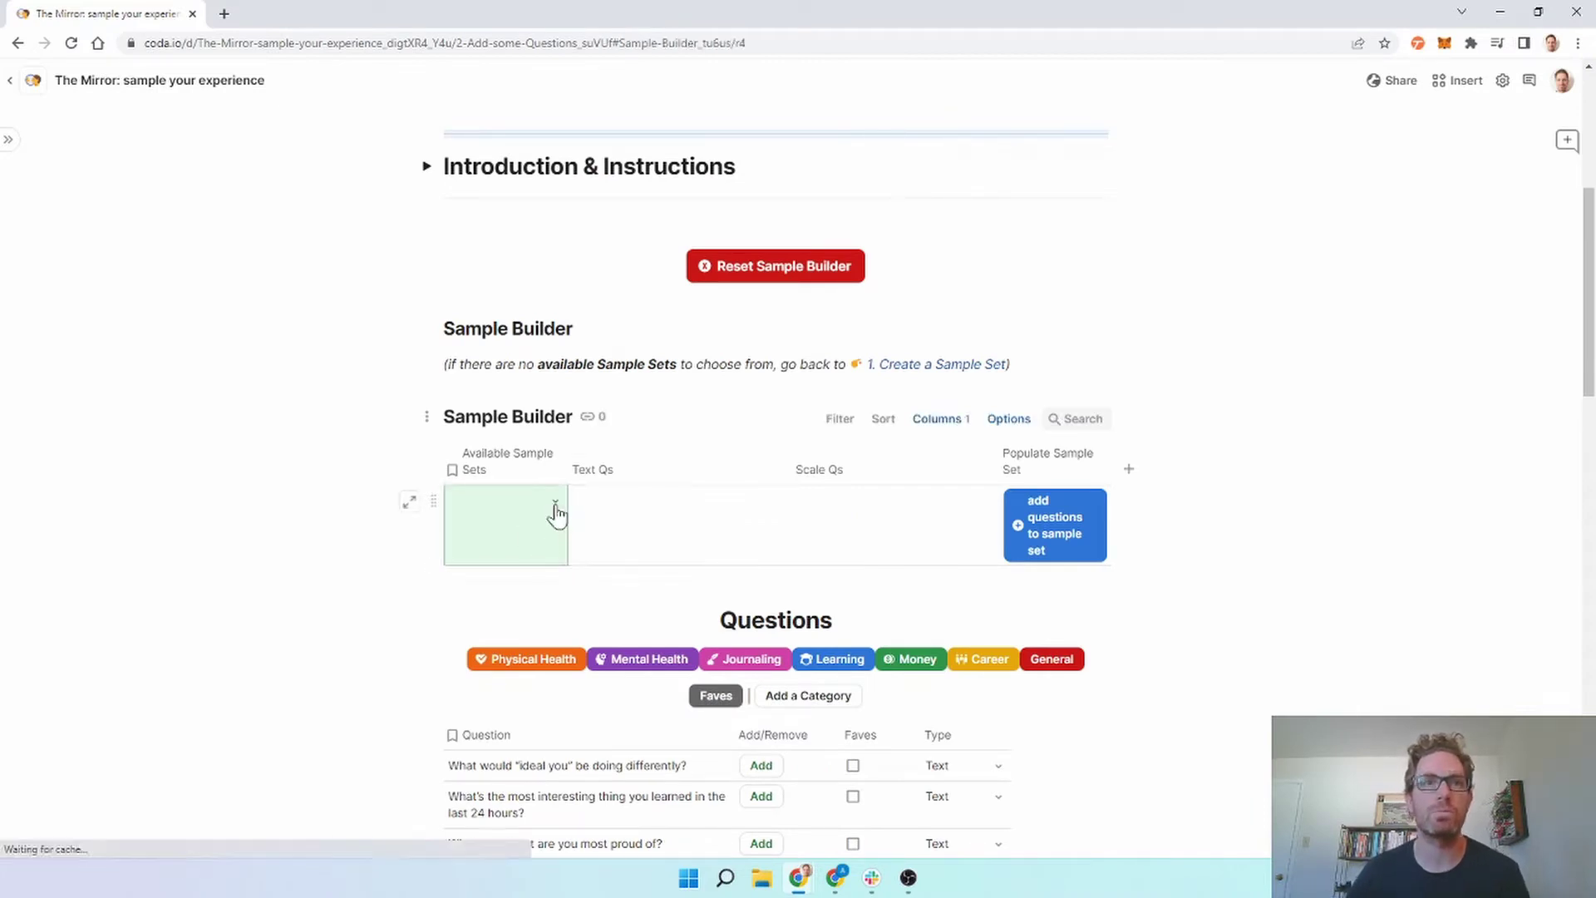
click(531, 699)
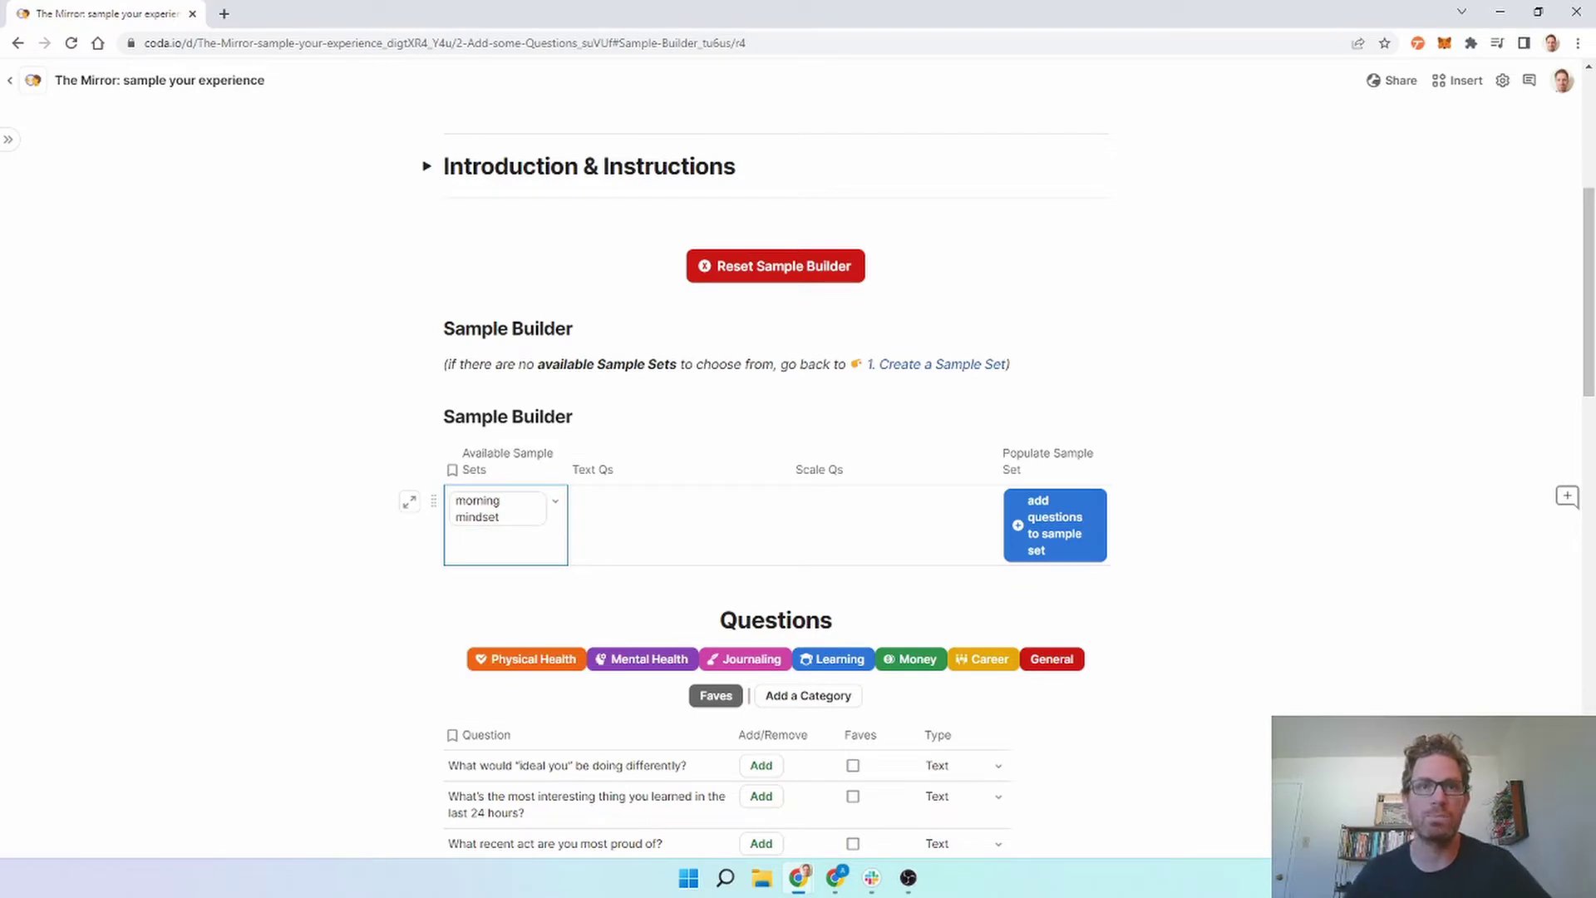
- Add the Mental Health question "How anxious are you feeling?" to the Sample Builder
scroll(798, 478, down, 2)
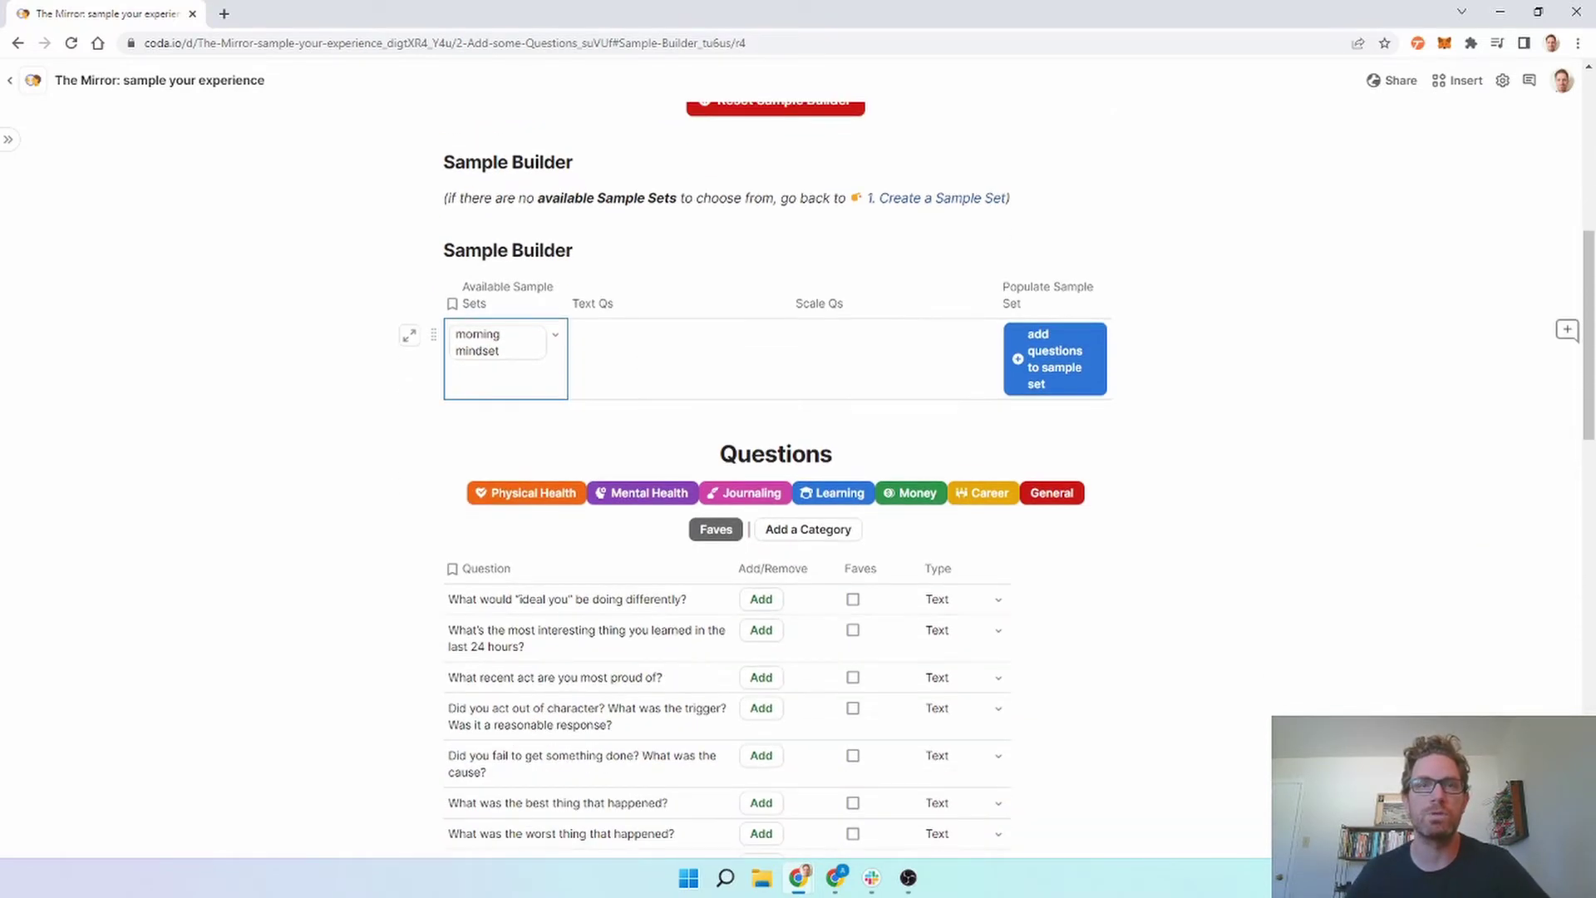
click(638, 503)
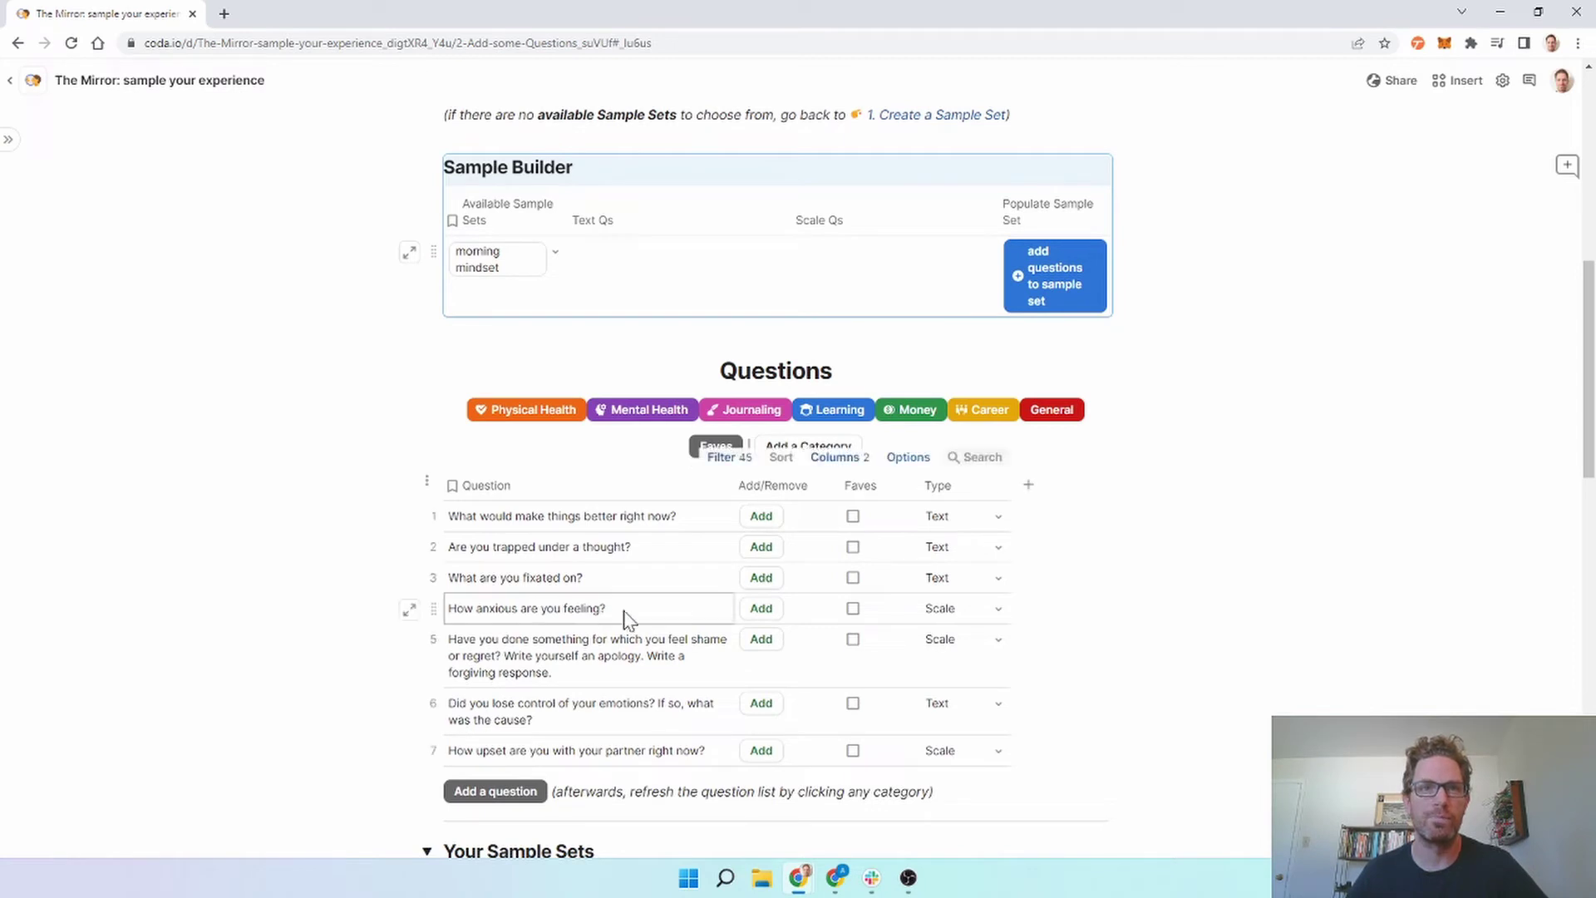
click(761, 616)
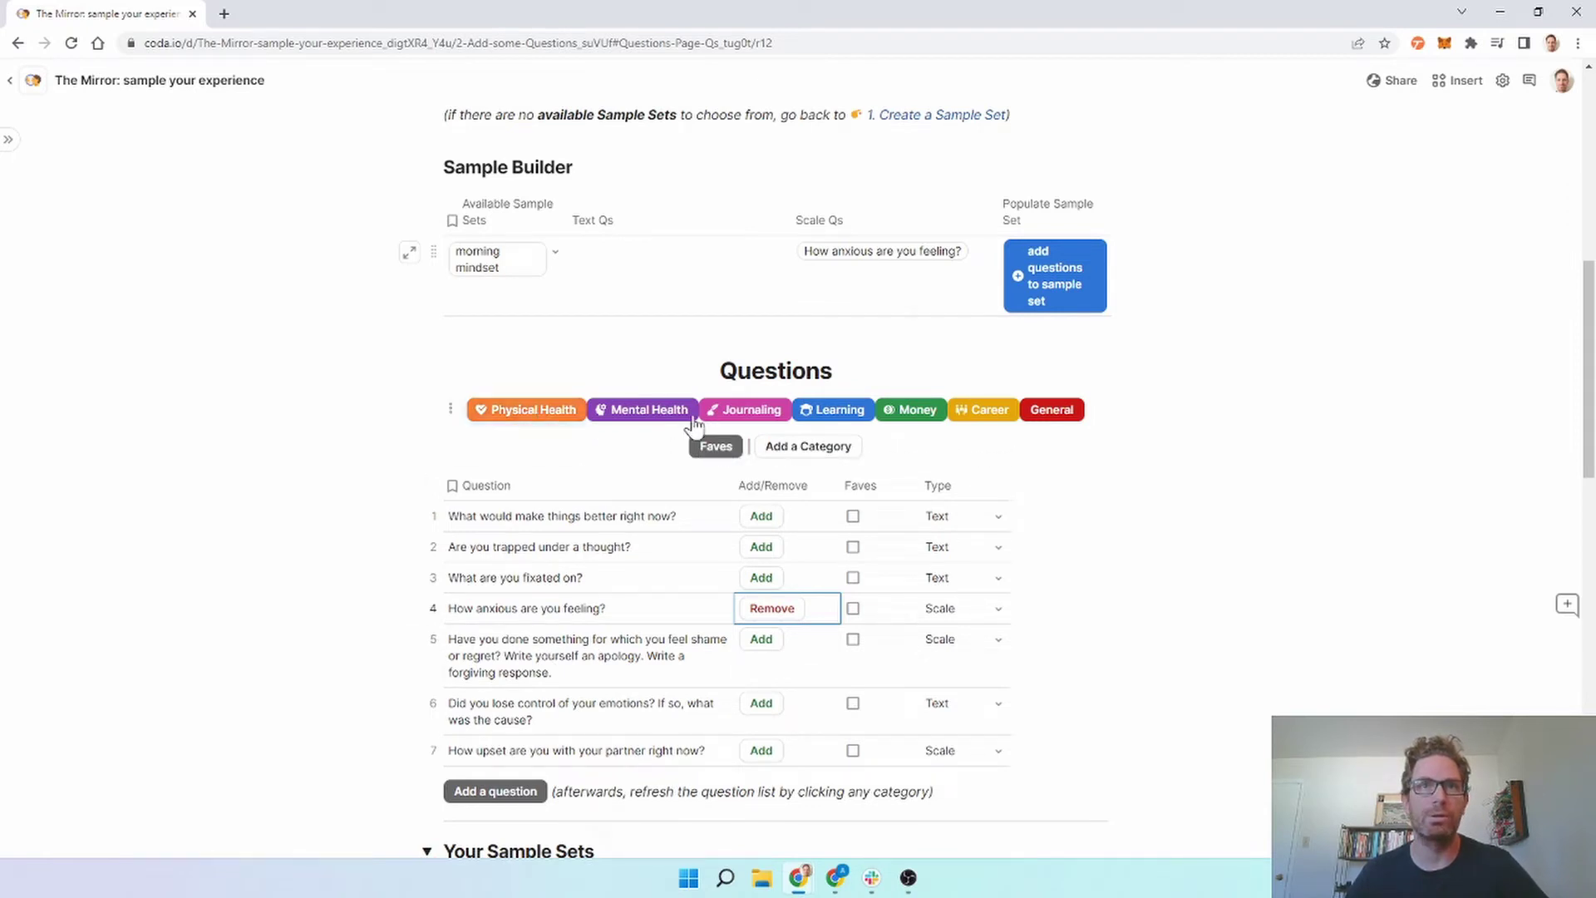
- Look through the Journaling questions, and add the General question "What will you do next?" to the Sample Builder
click(751, 410)
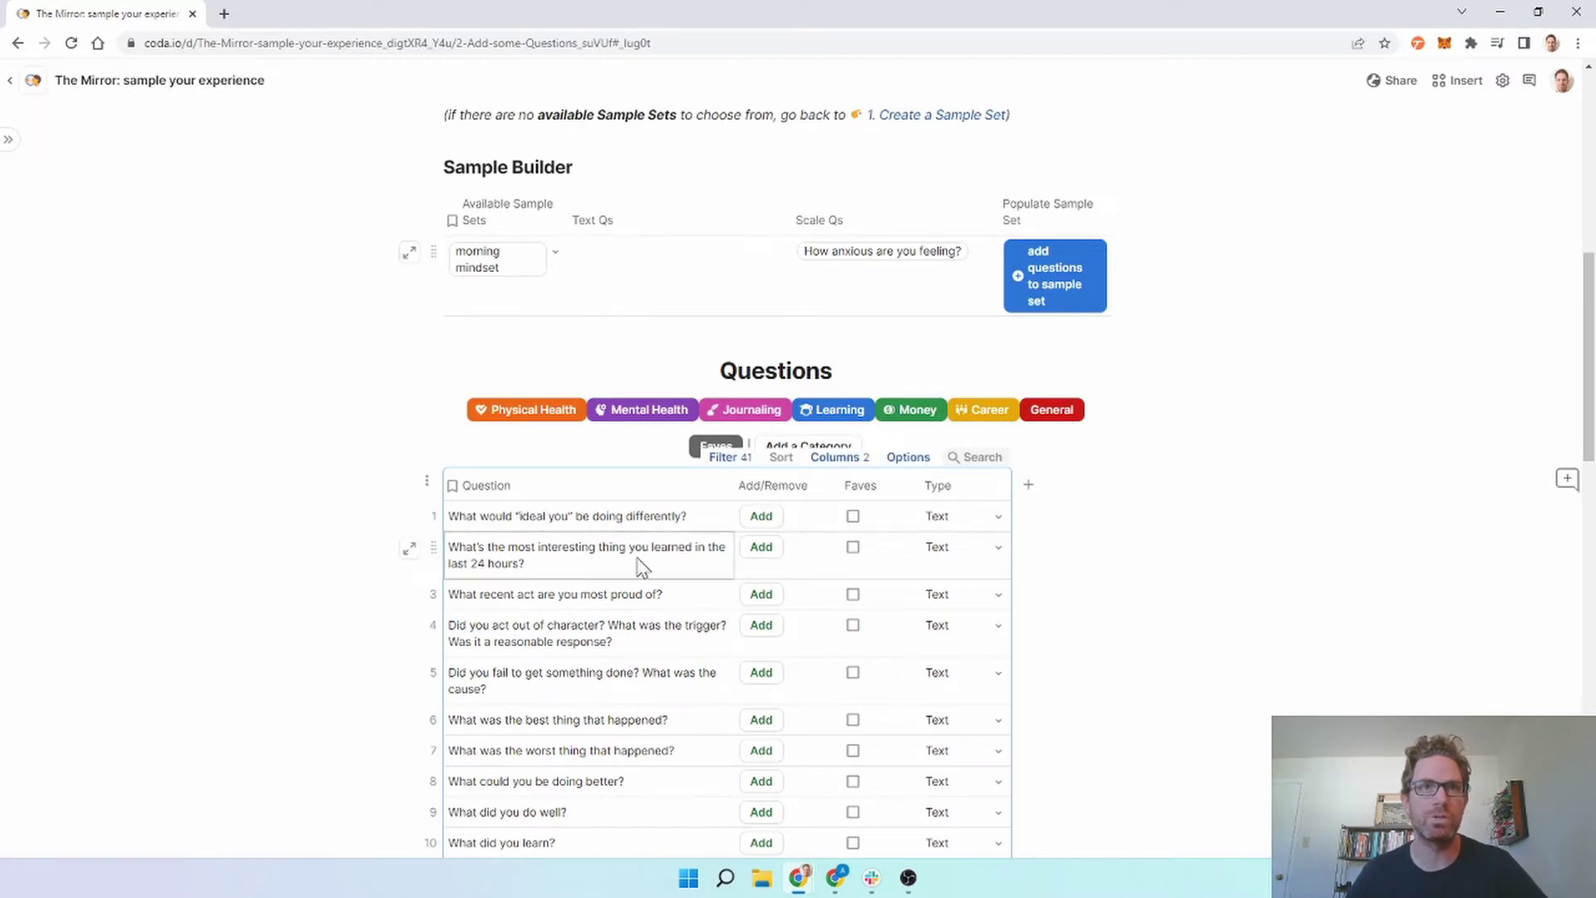
scroll(715, 582, down, 2)
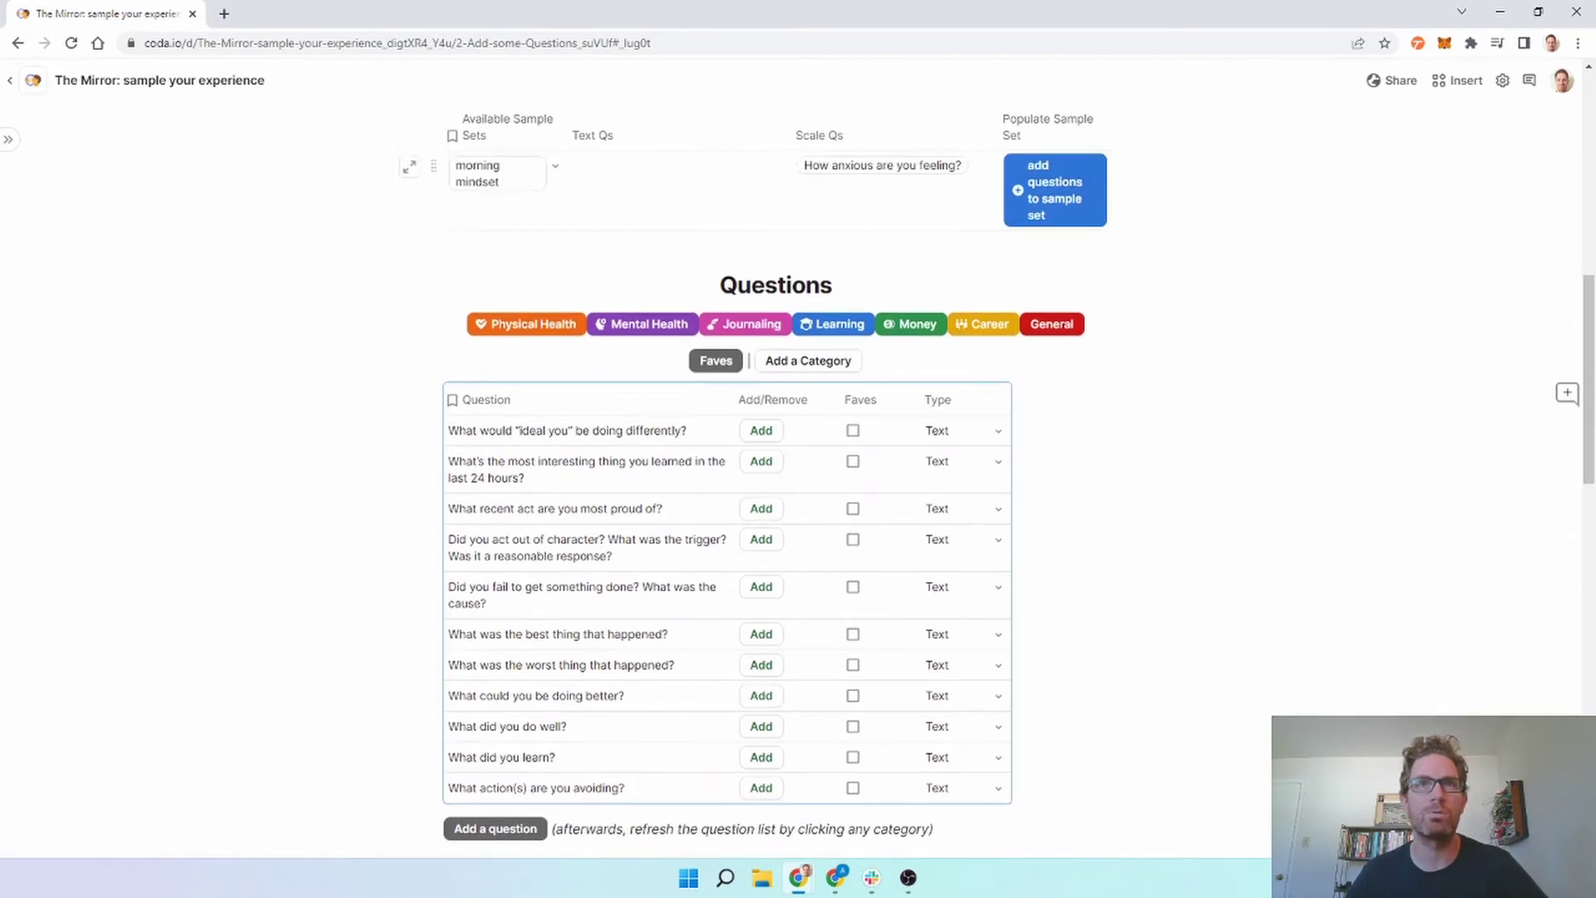
click(1057, 332)
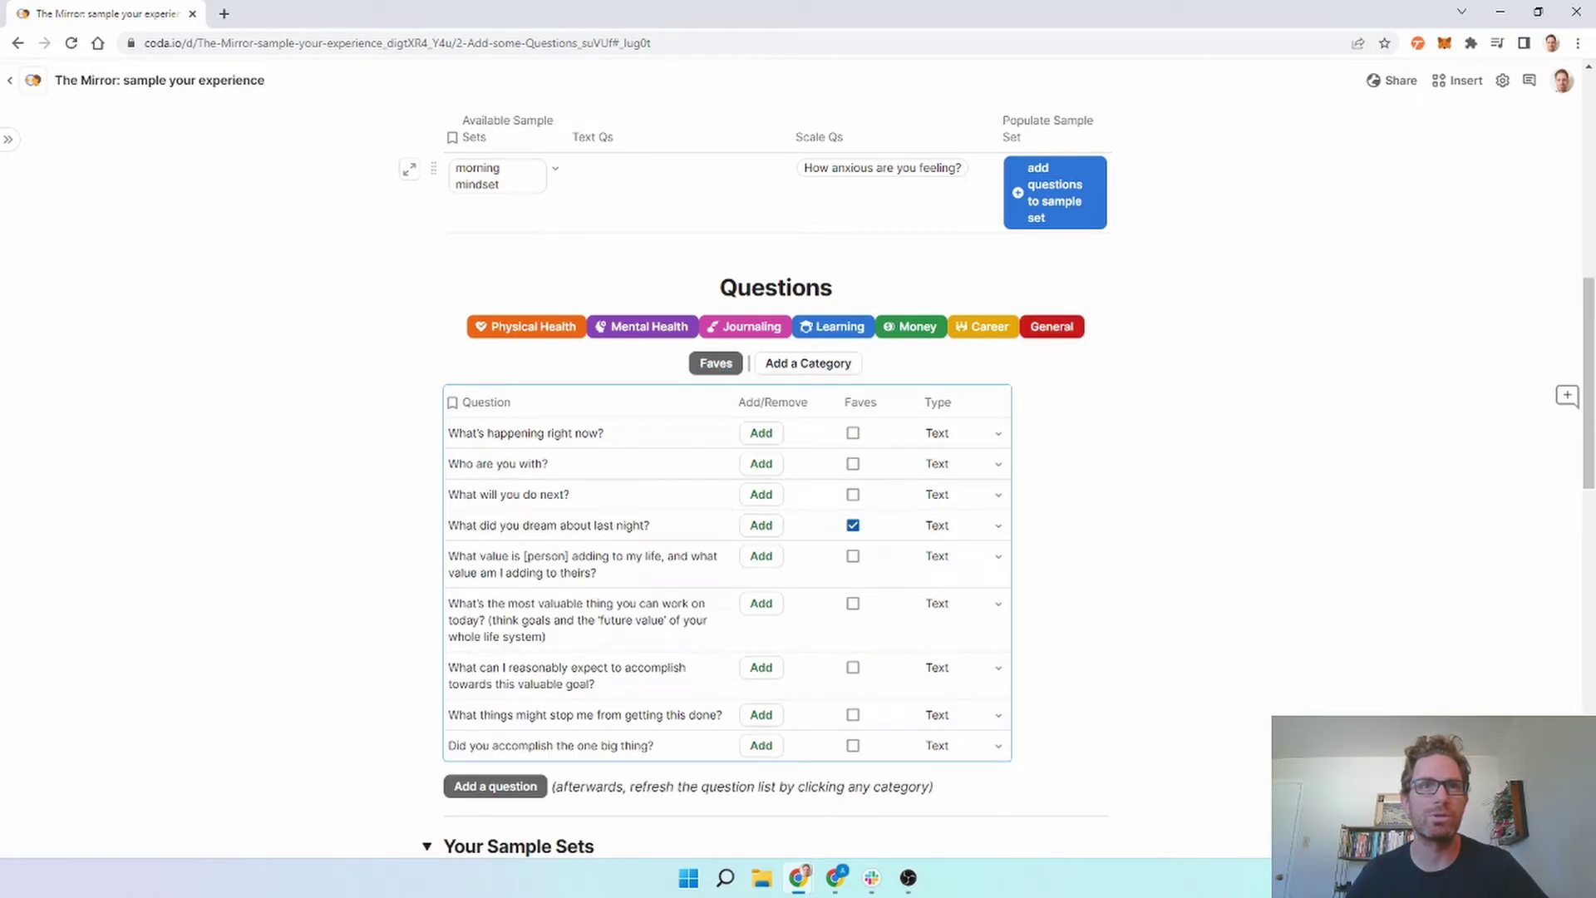
click(762, 498)
- Populate the "morning mindset" sample set with the selected questions and review the page
scroll(670, 381, up, 2)
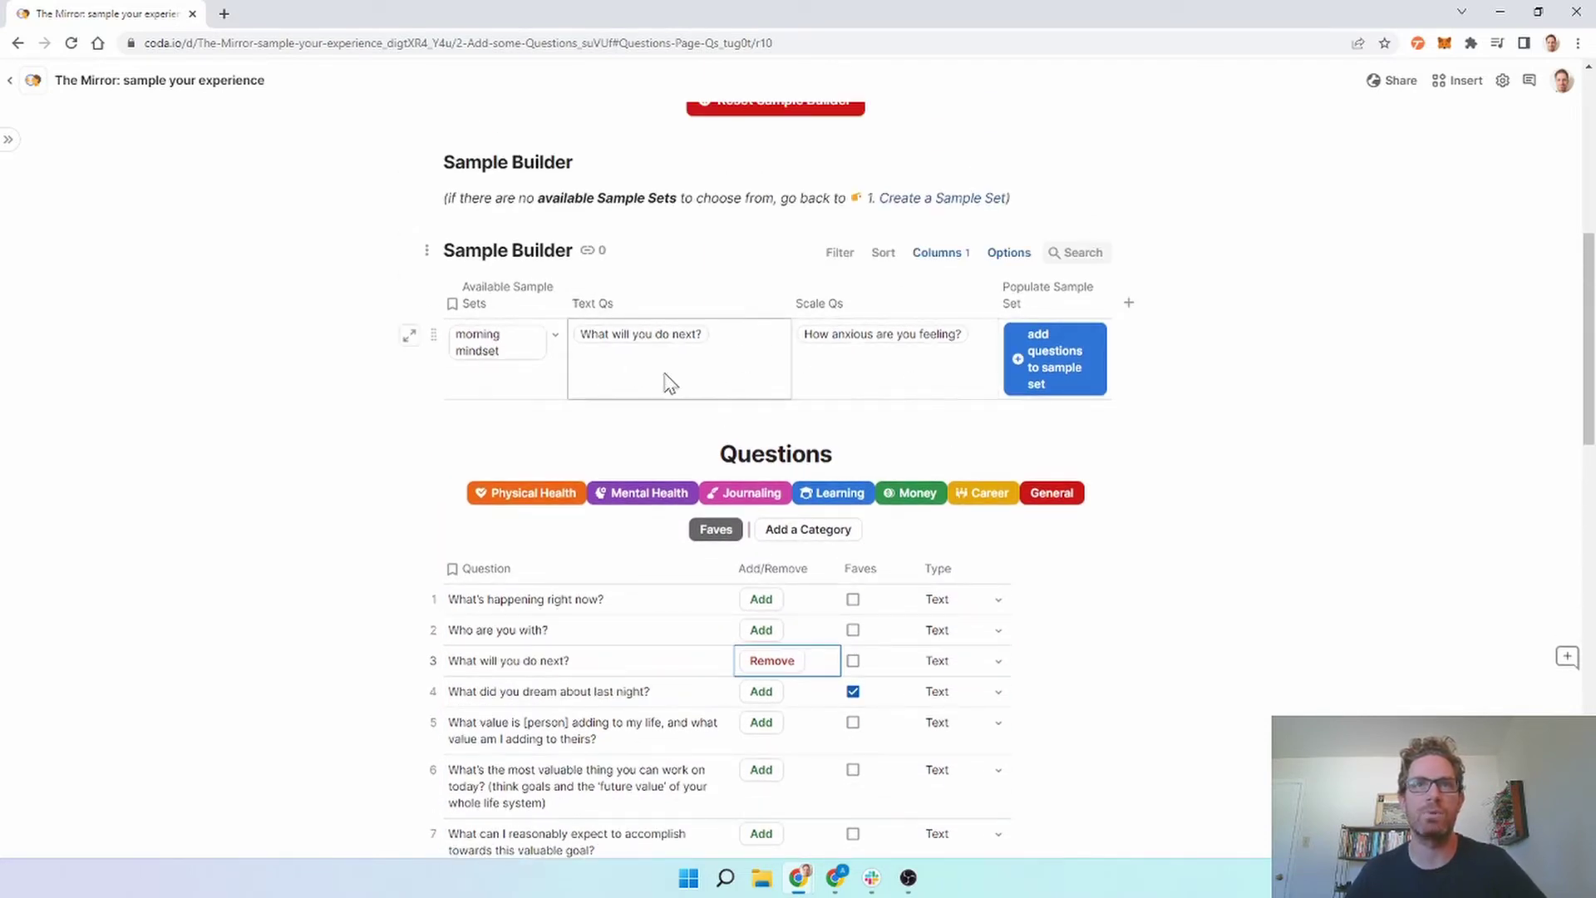
click(1069, 380)
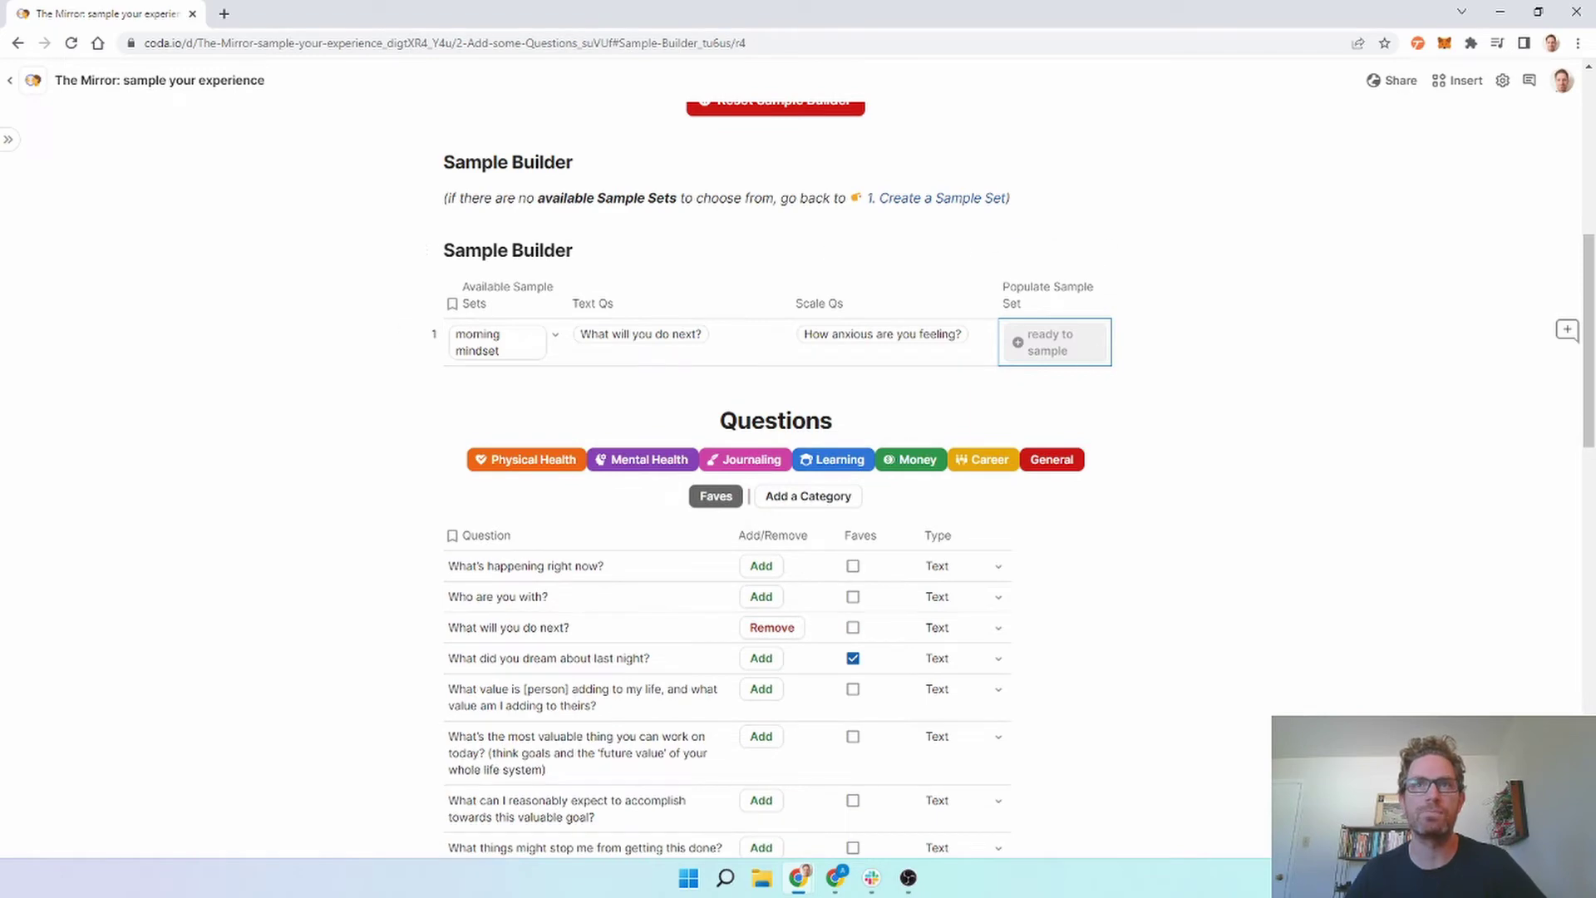
scroll(773, 465, down, 6)
scroll(773, 465, up, 8)
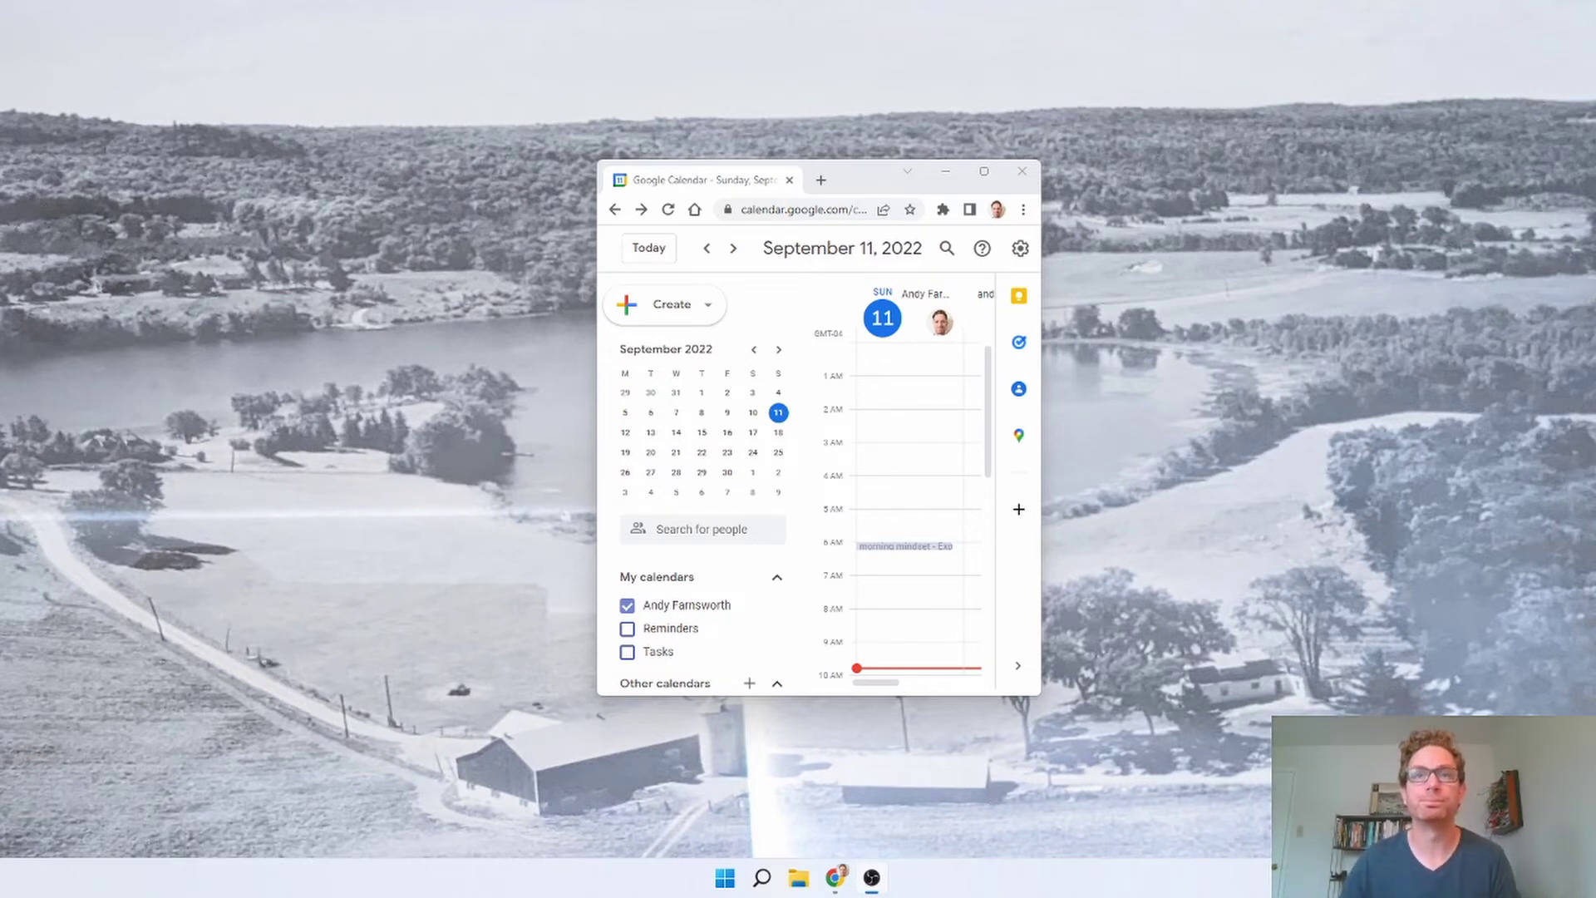
- In Google Calendar, open the September 11 "morning mindset" event, follow its sampling link and maximize the browser window
click(909, 551)
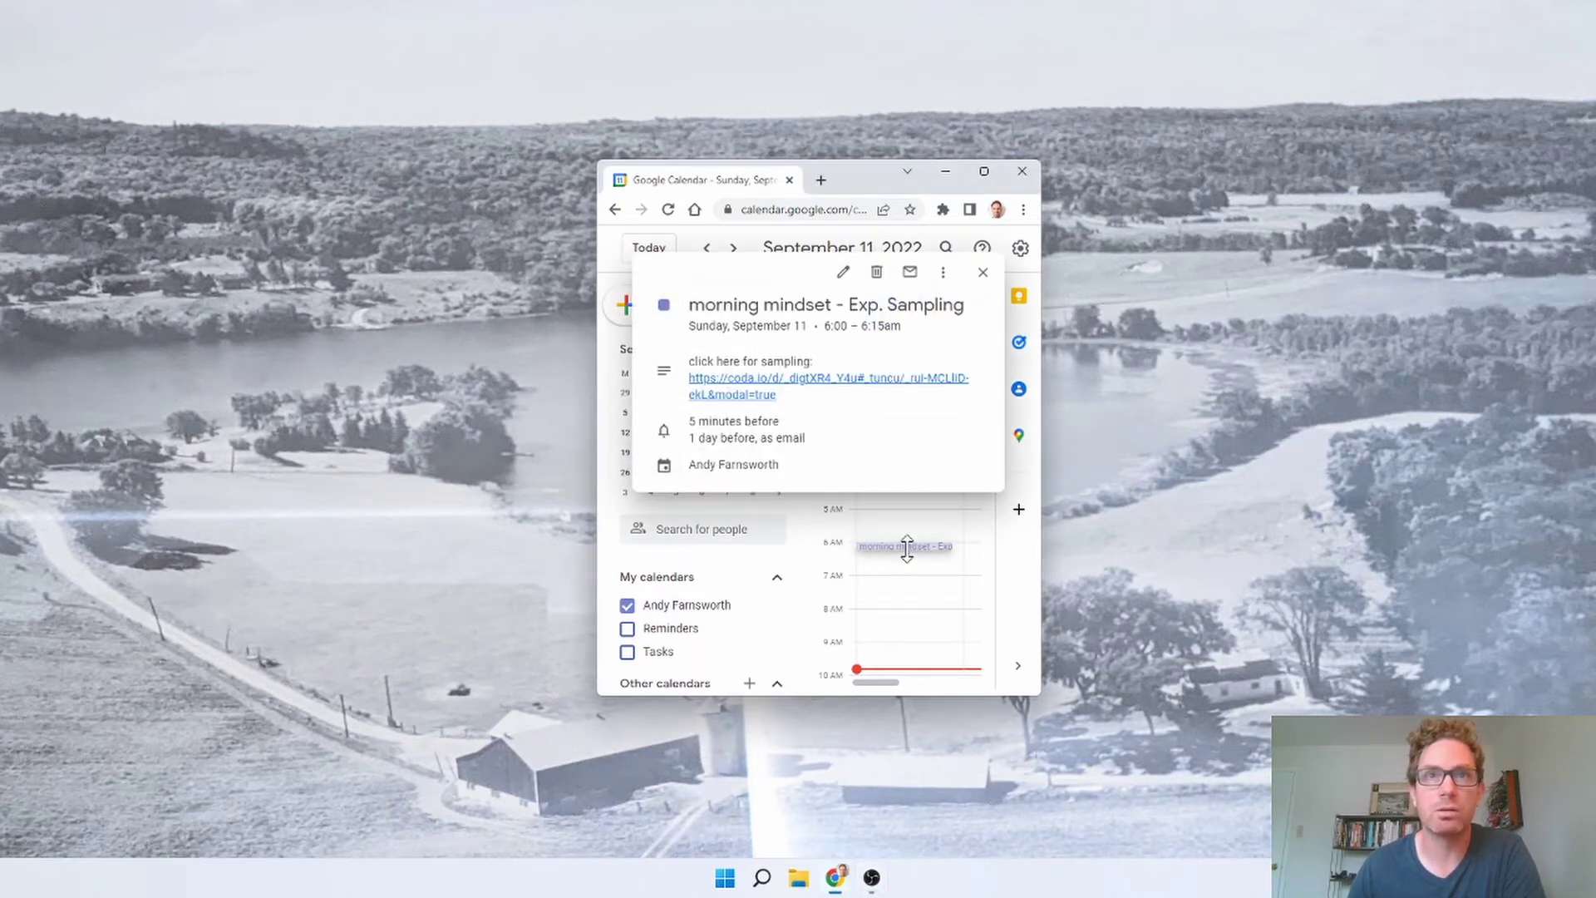
click(888, 387)
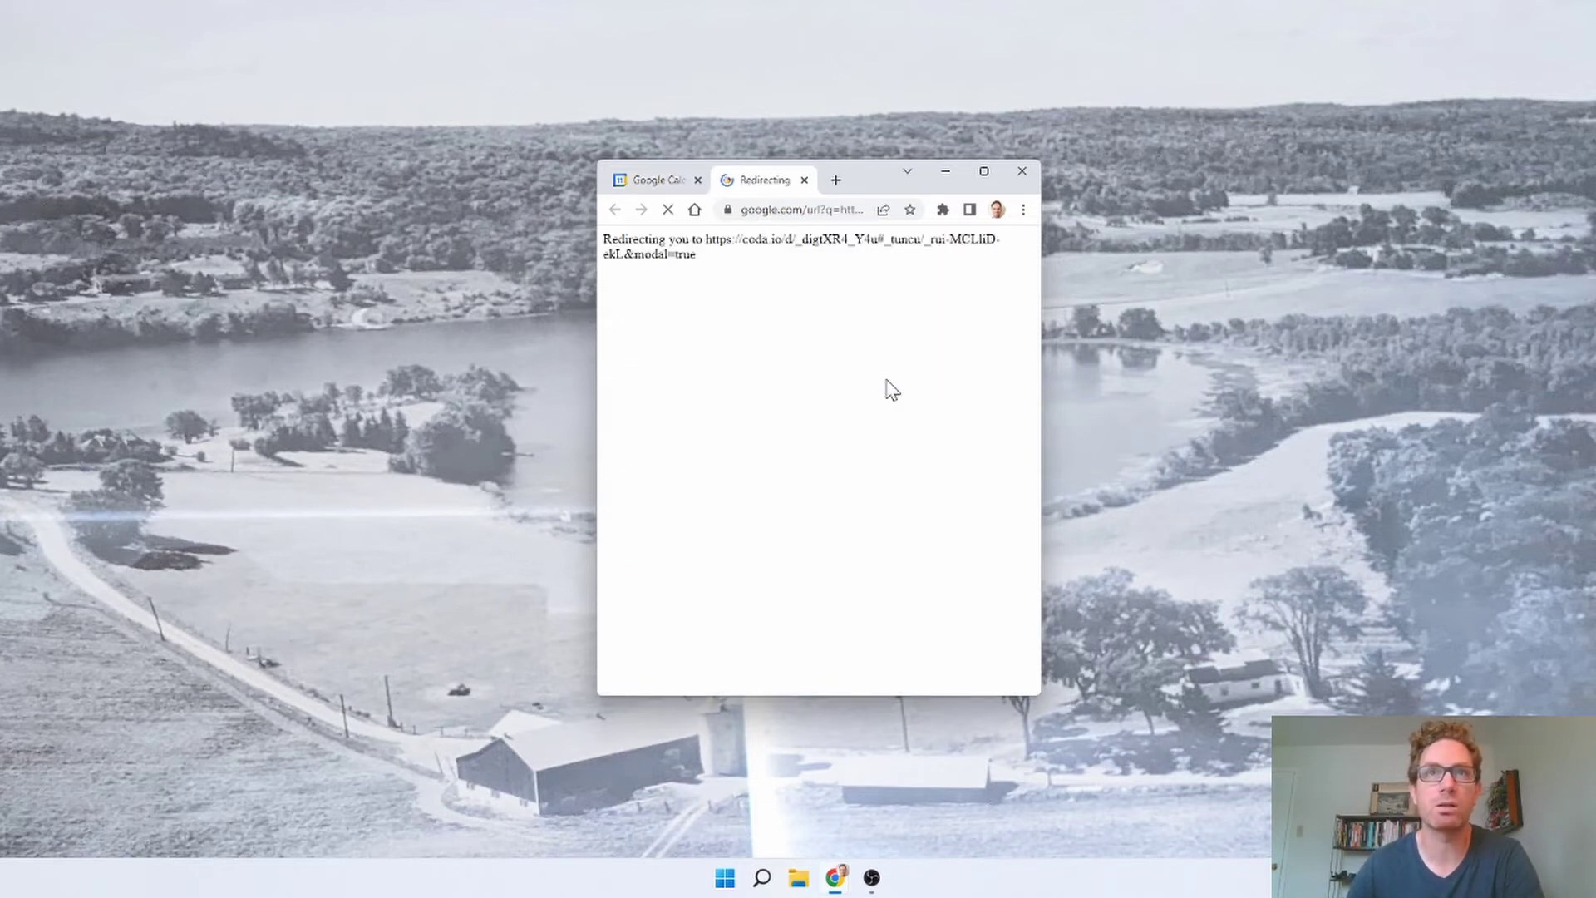
click(985, 172)
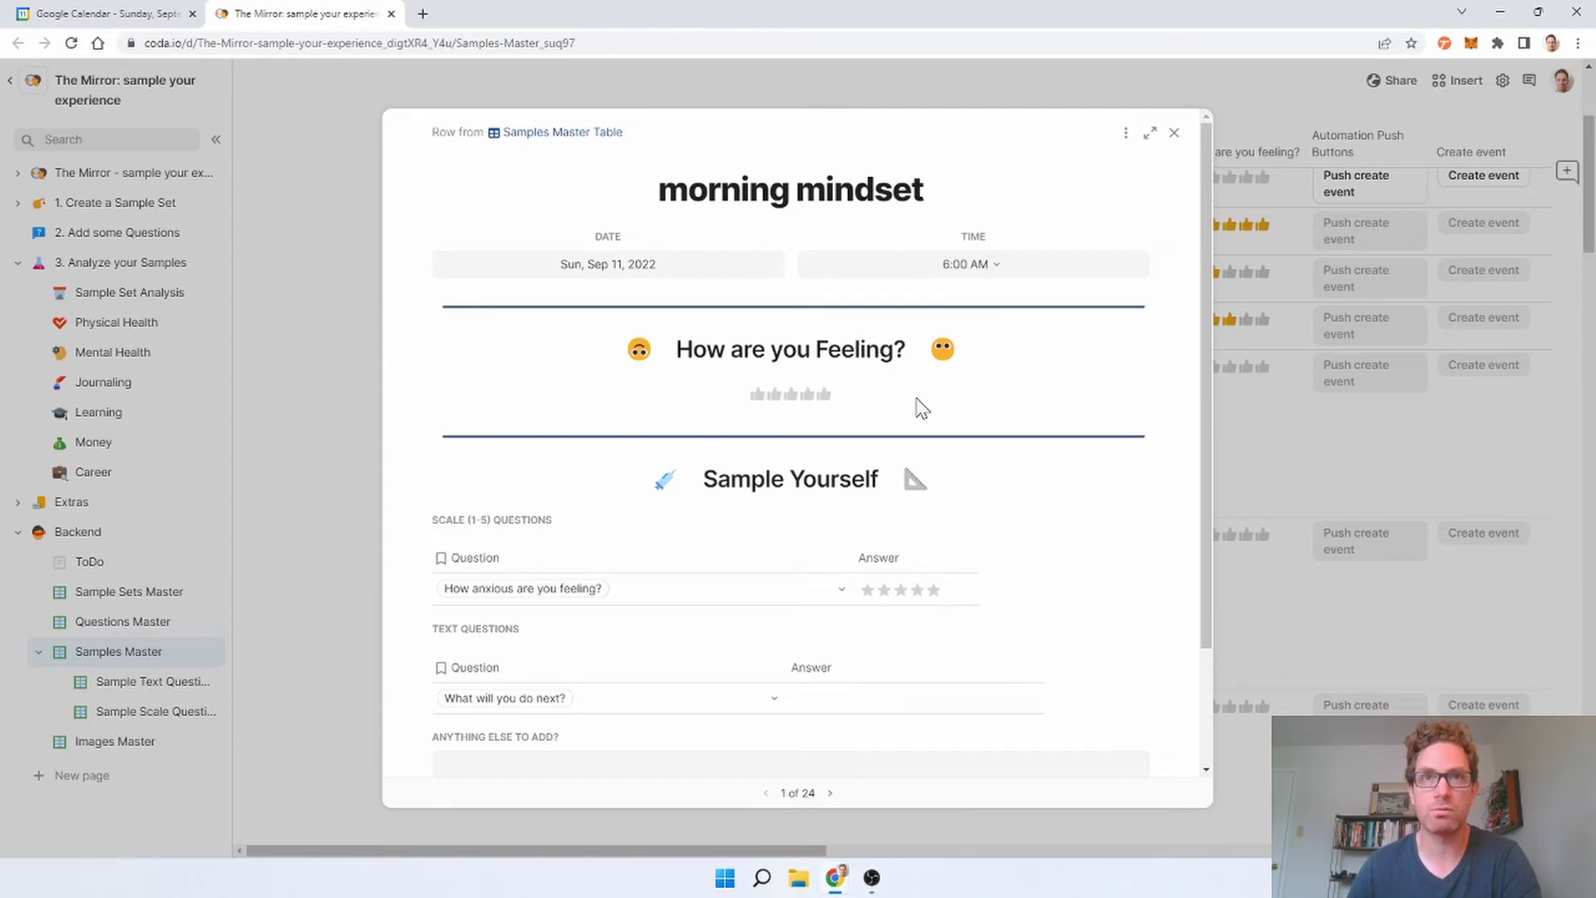
- Rate "How are you Feeling?" 4 out of 5 and "How anxious are you feeling?" 2 out of 5
click(808, 405)
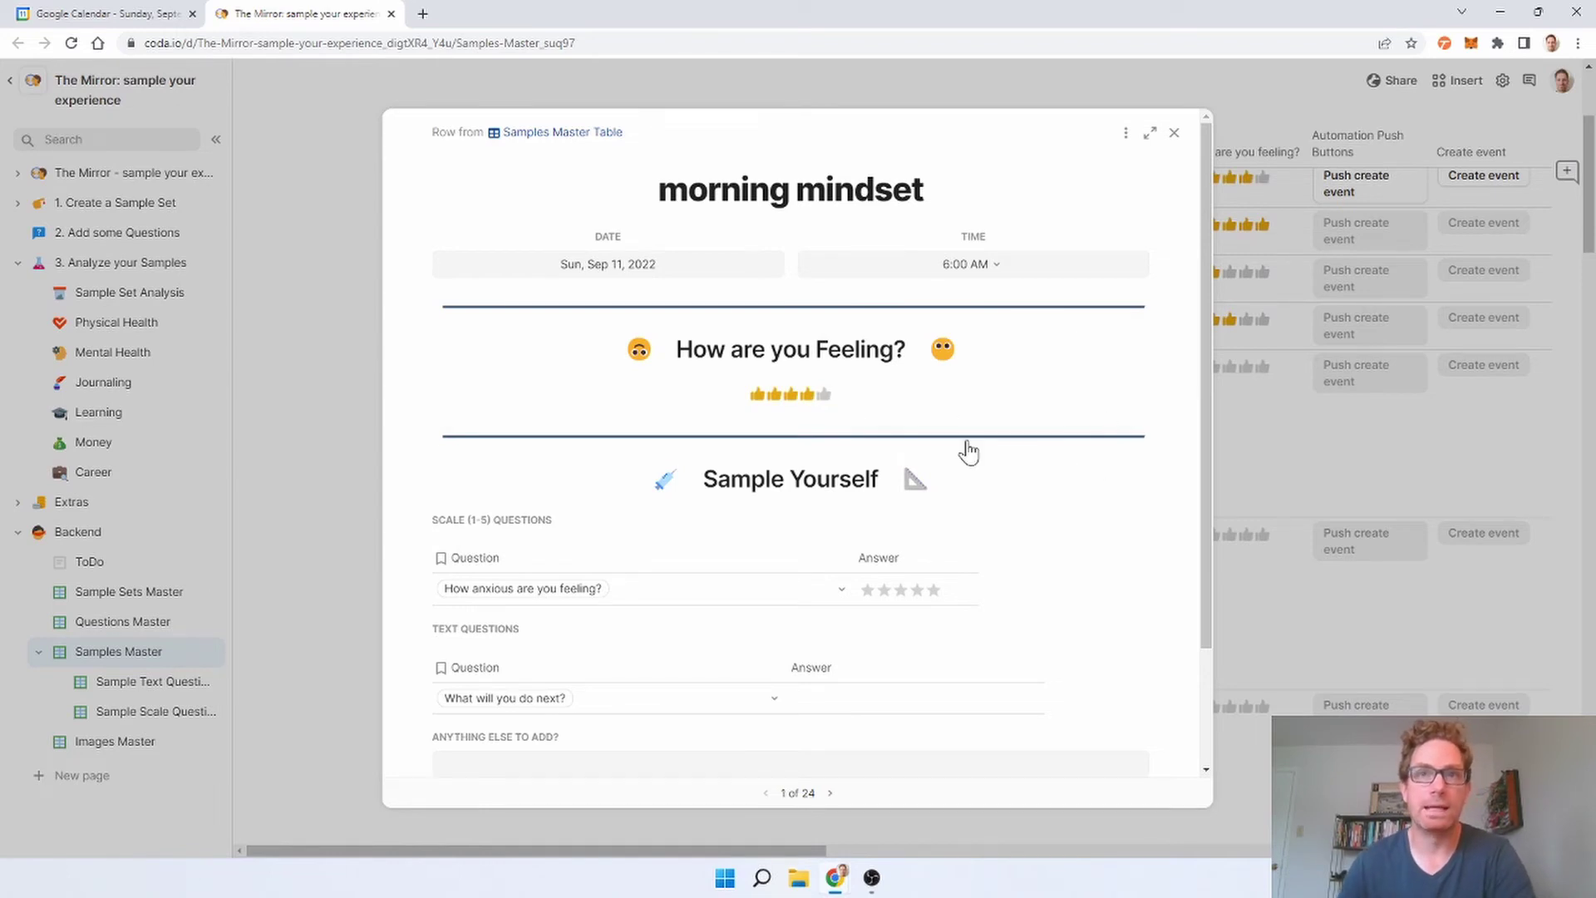
scroll(1112, 524, down, 1)
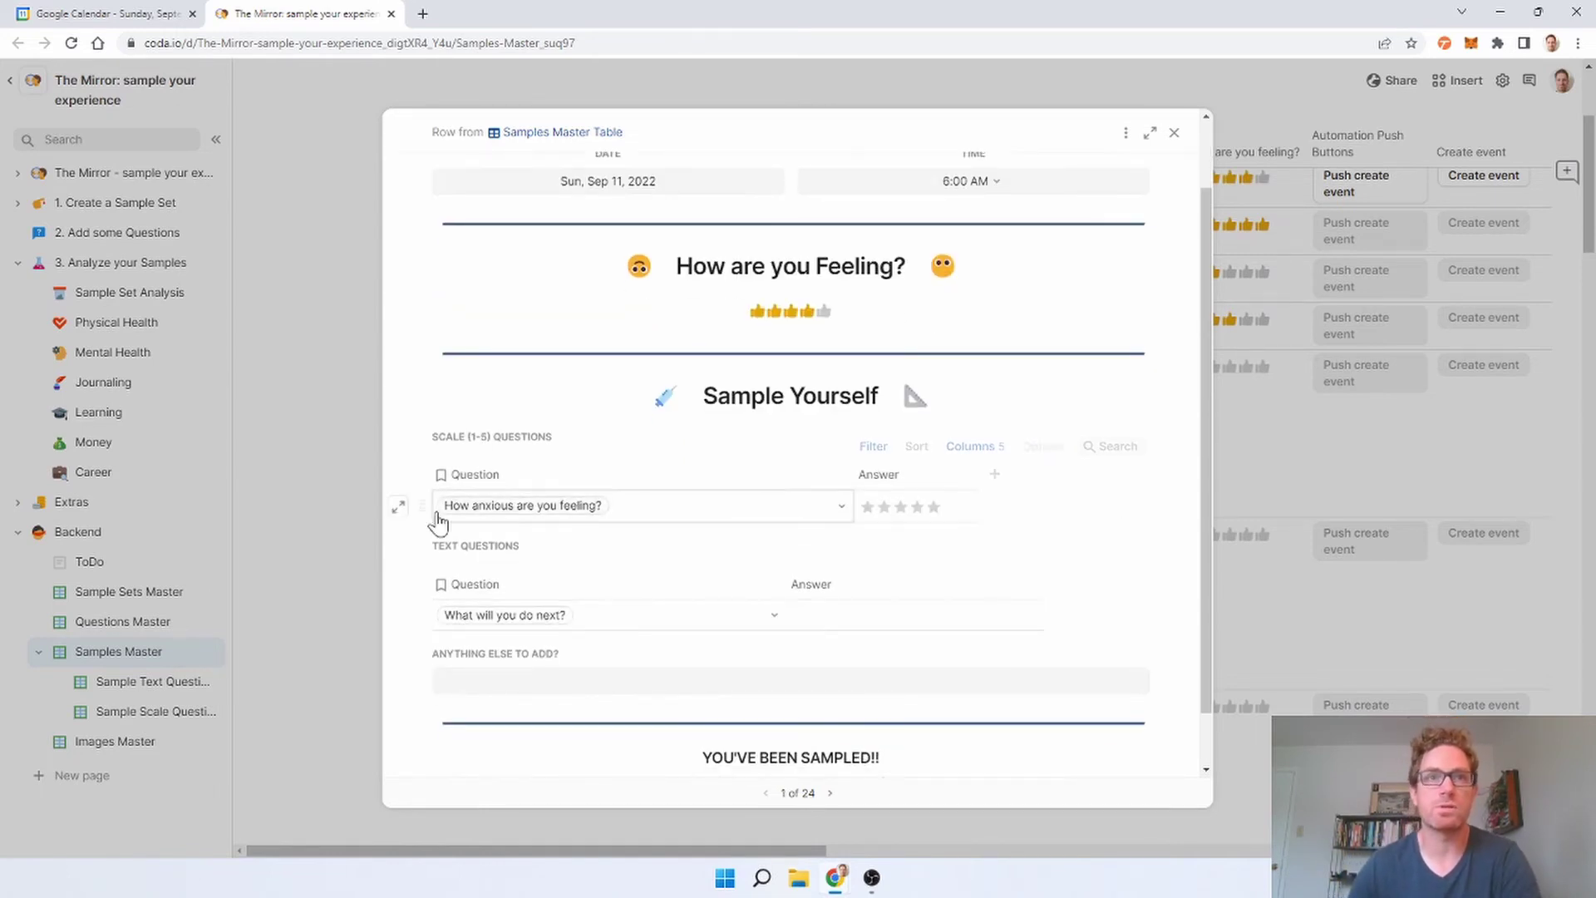
click(885, 507)
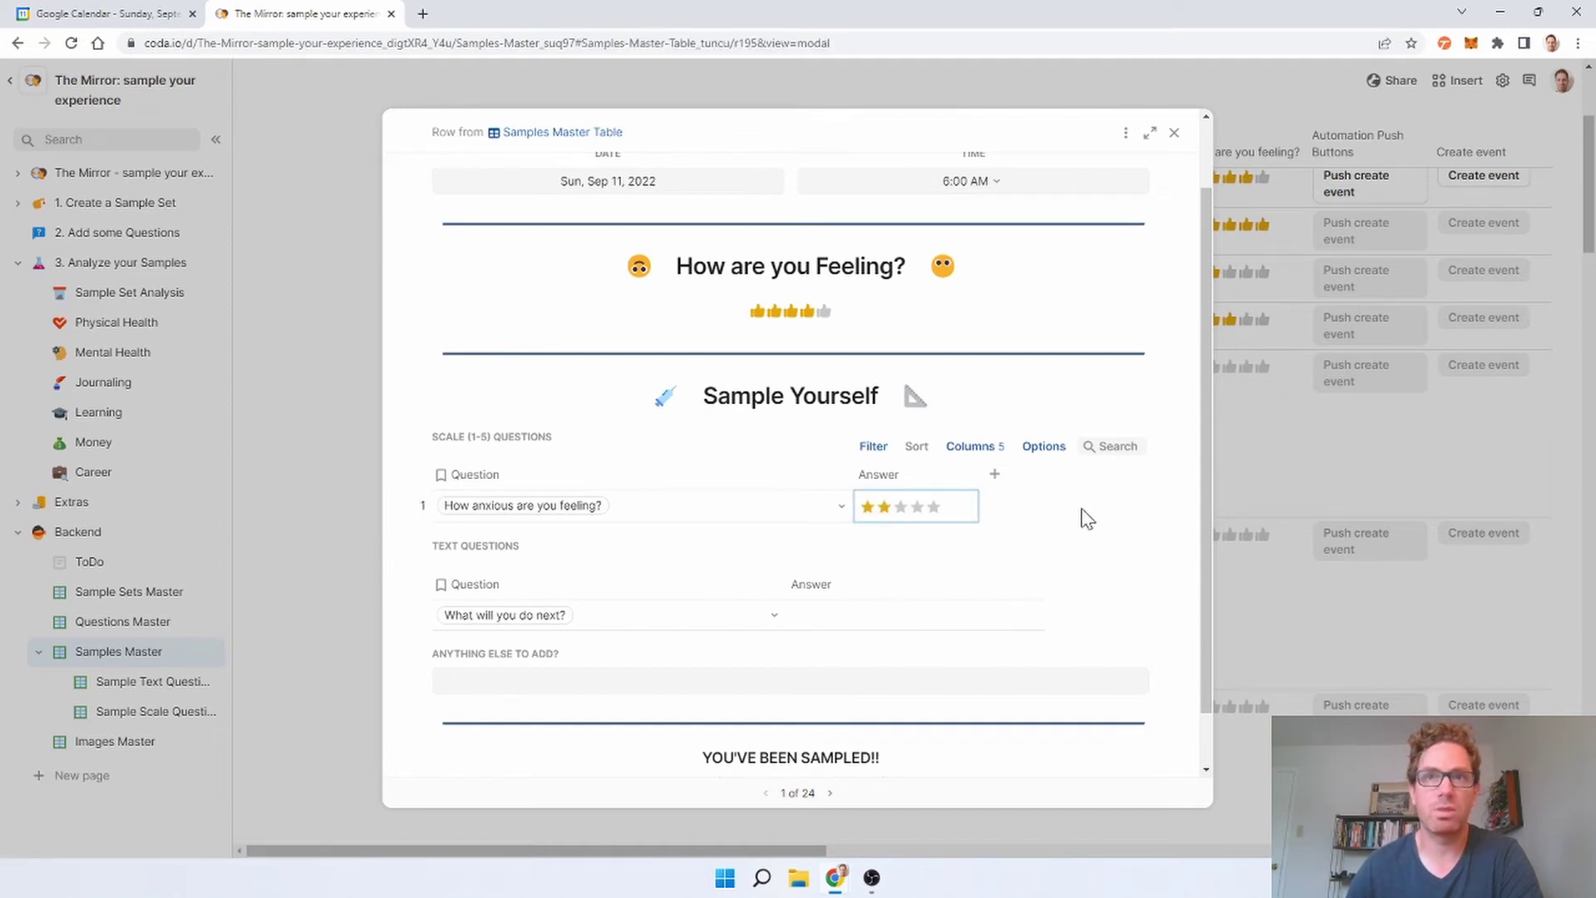
- Answer the text question "What will you do next?" with "weekly meal planning" and leave the additional-notes field empty
click(830, 620)
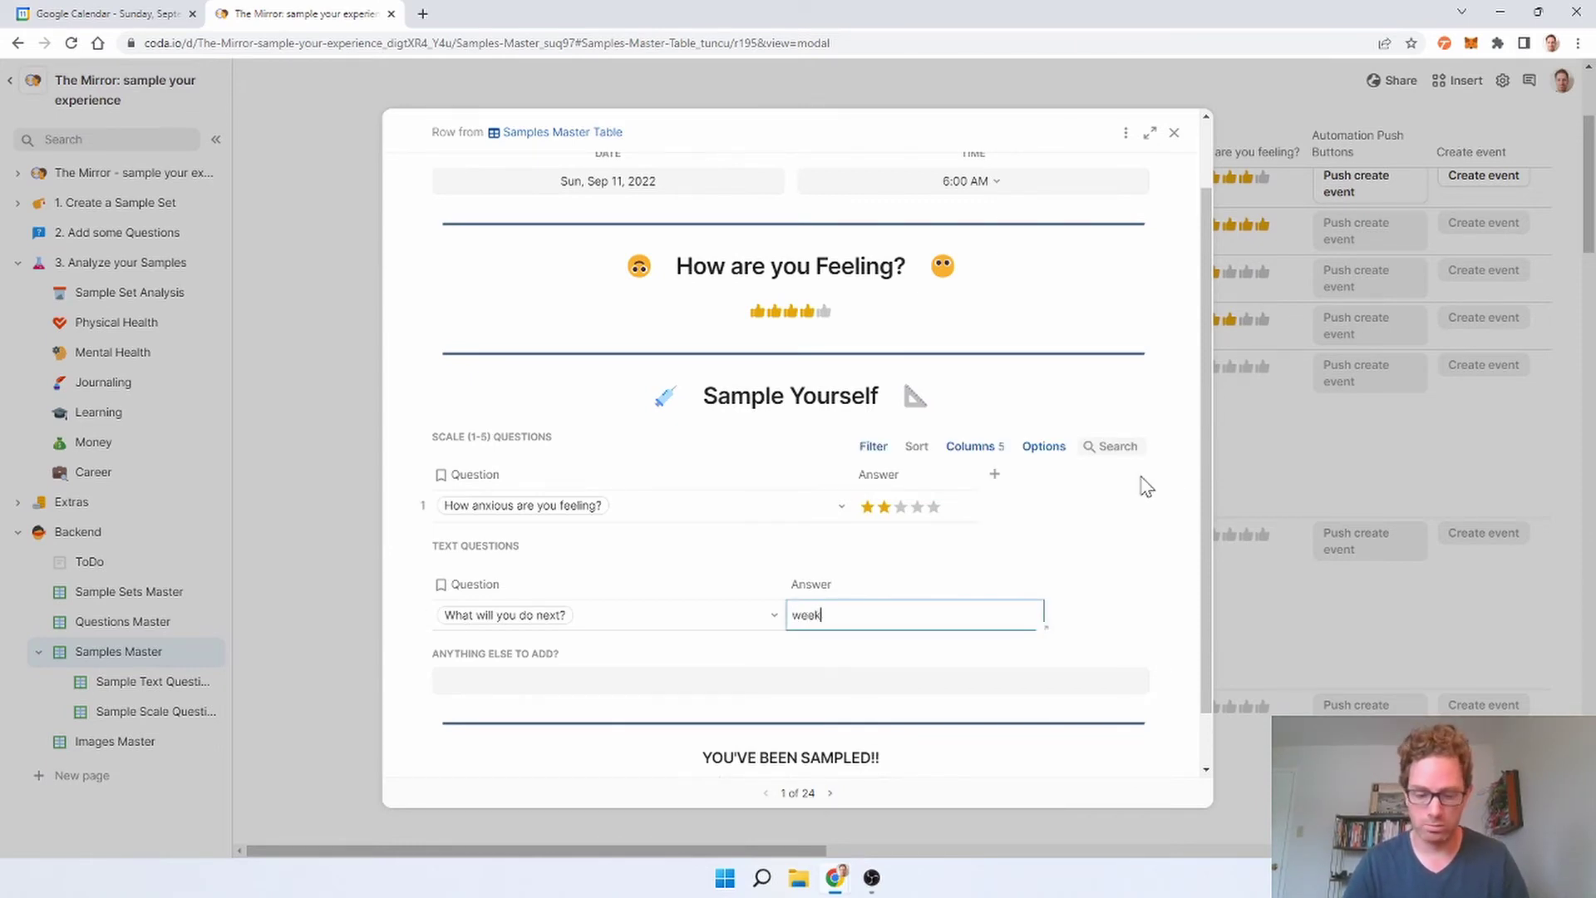
text(weekly meal plan)
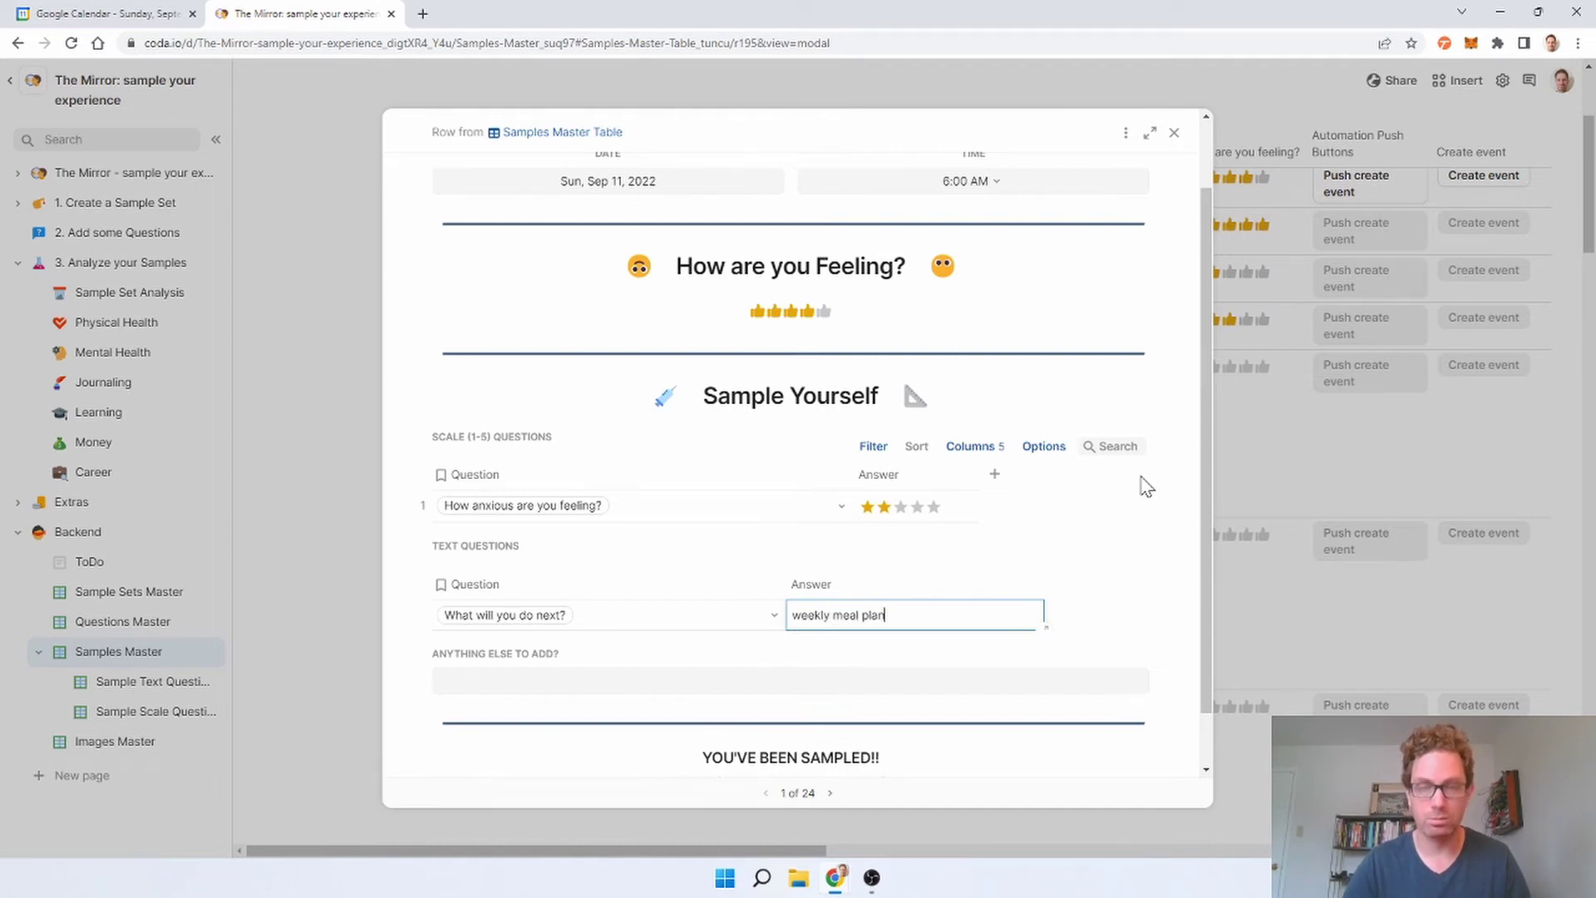
text(ning)
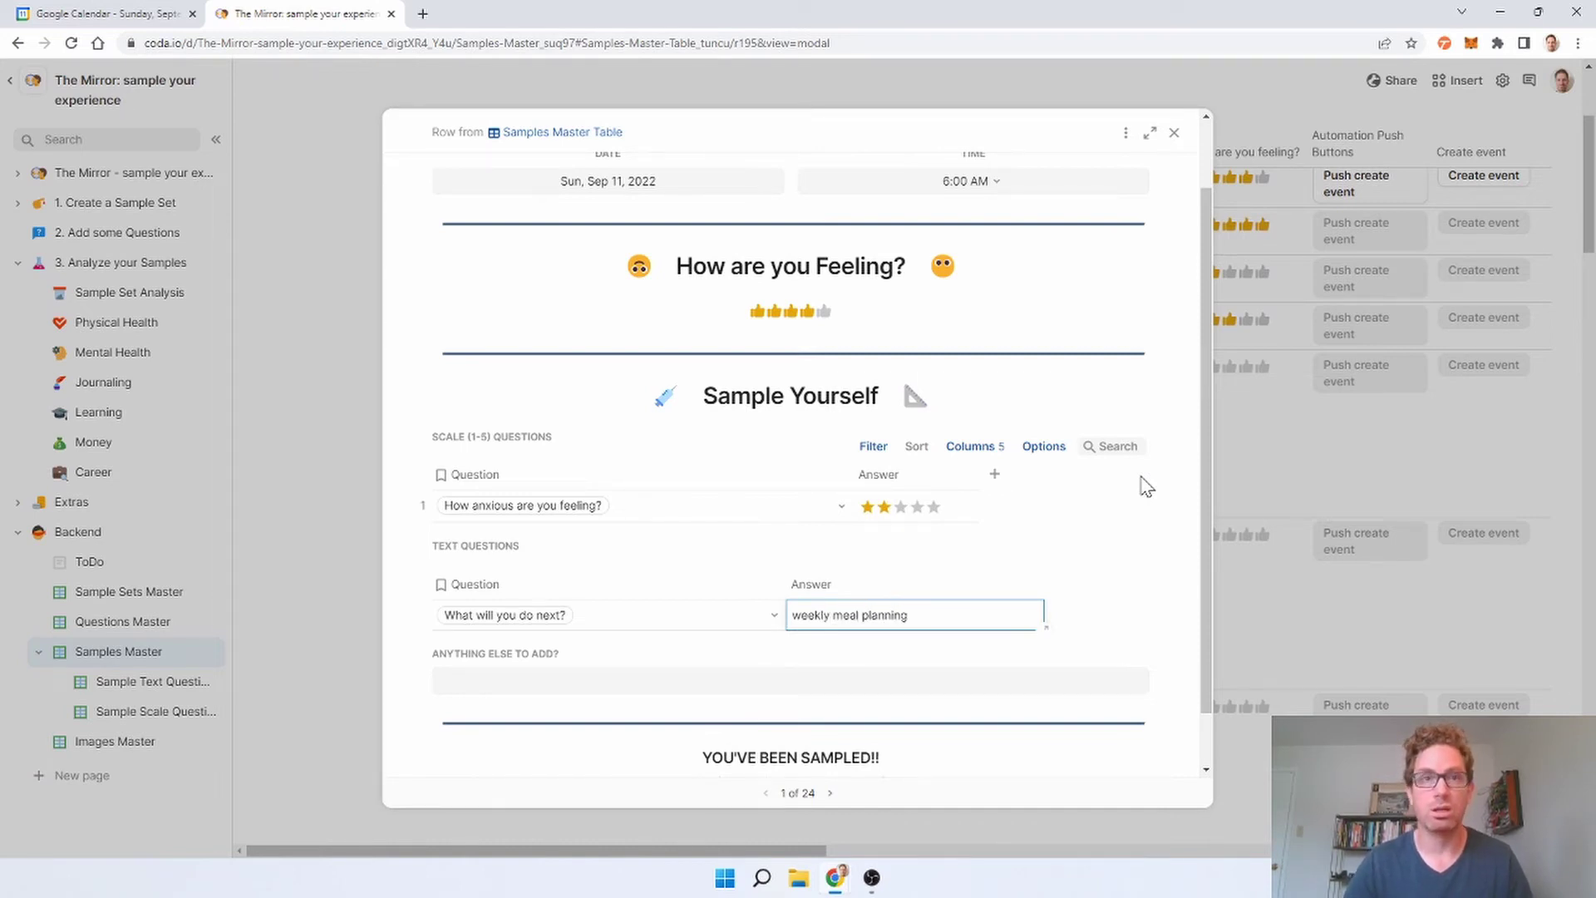
click(525, 683)
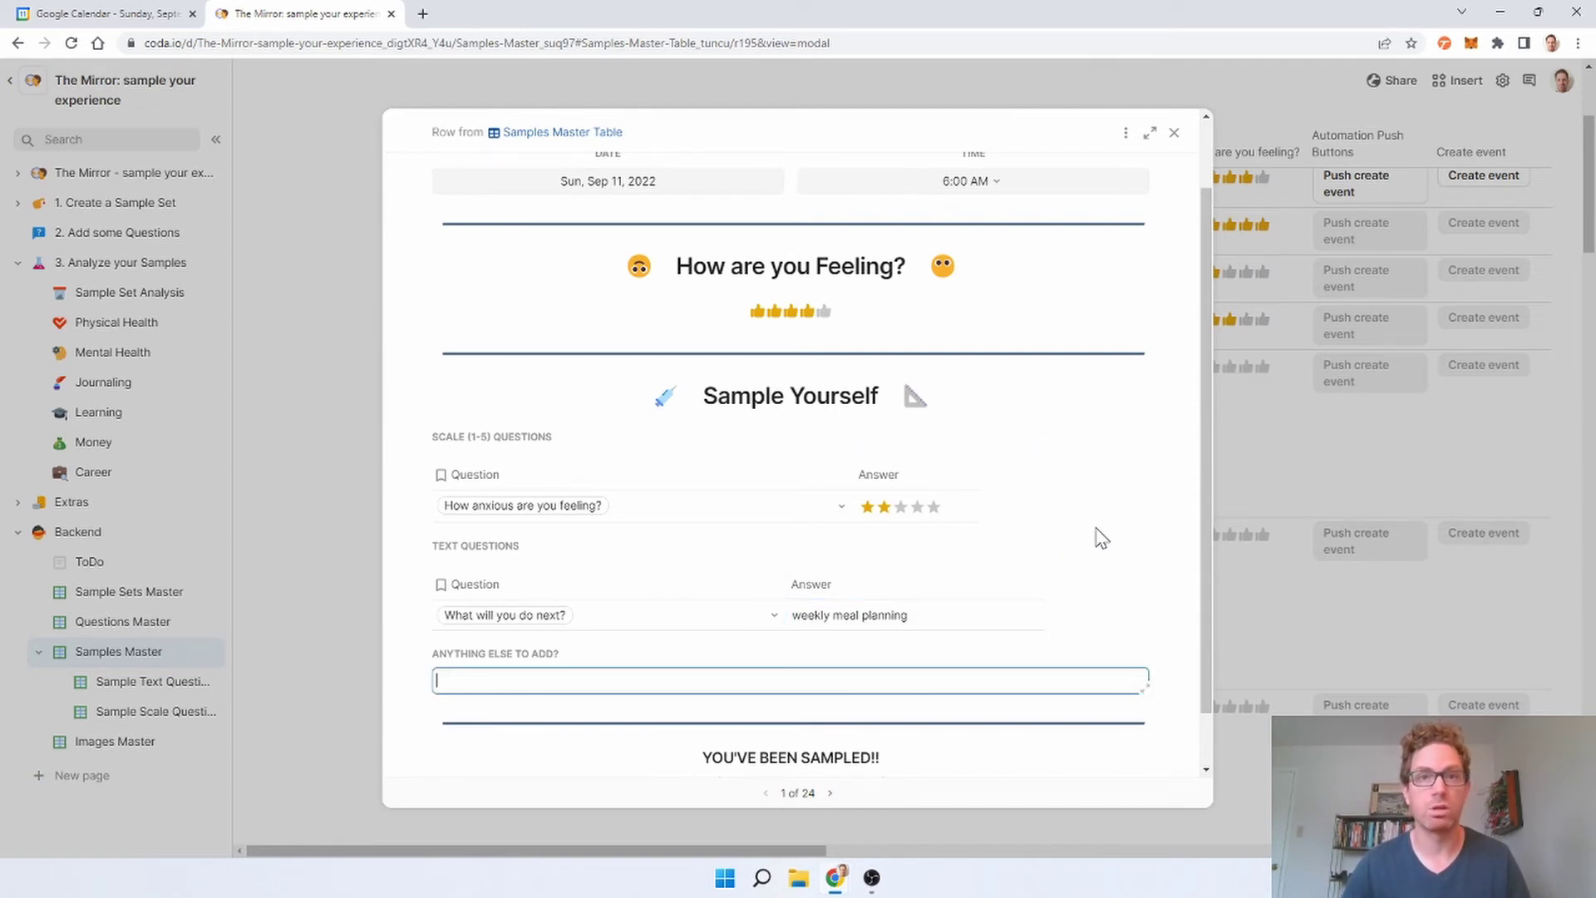
- Open the sample analysis page and examine the feelings-over-time chart, the calendar of samples and the time-of-day chart
scroll(1099, 532, down, 2)
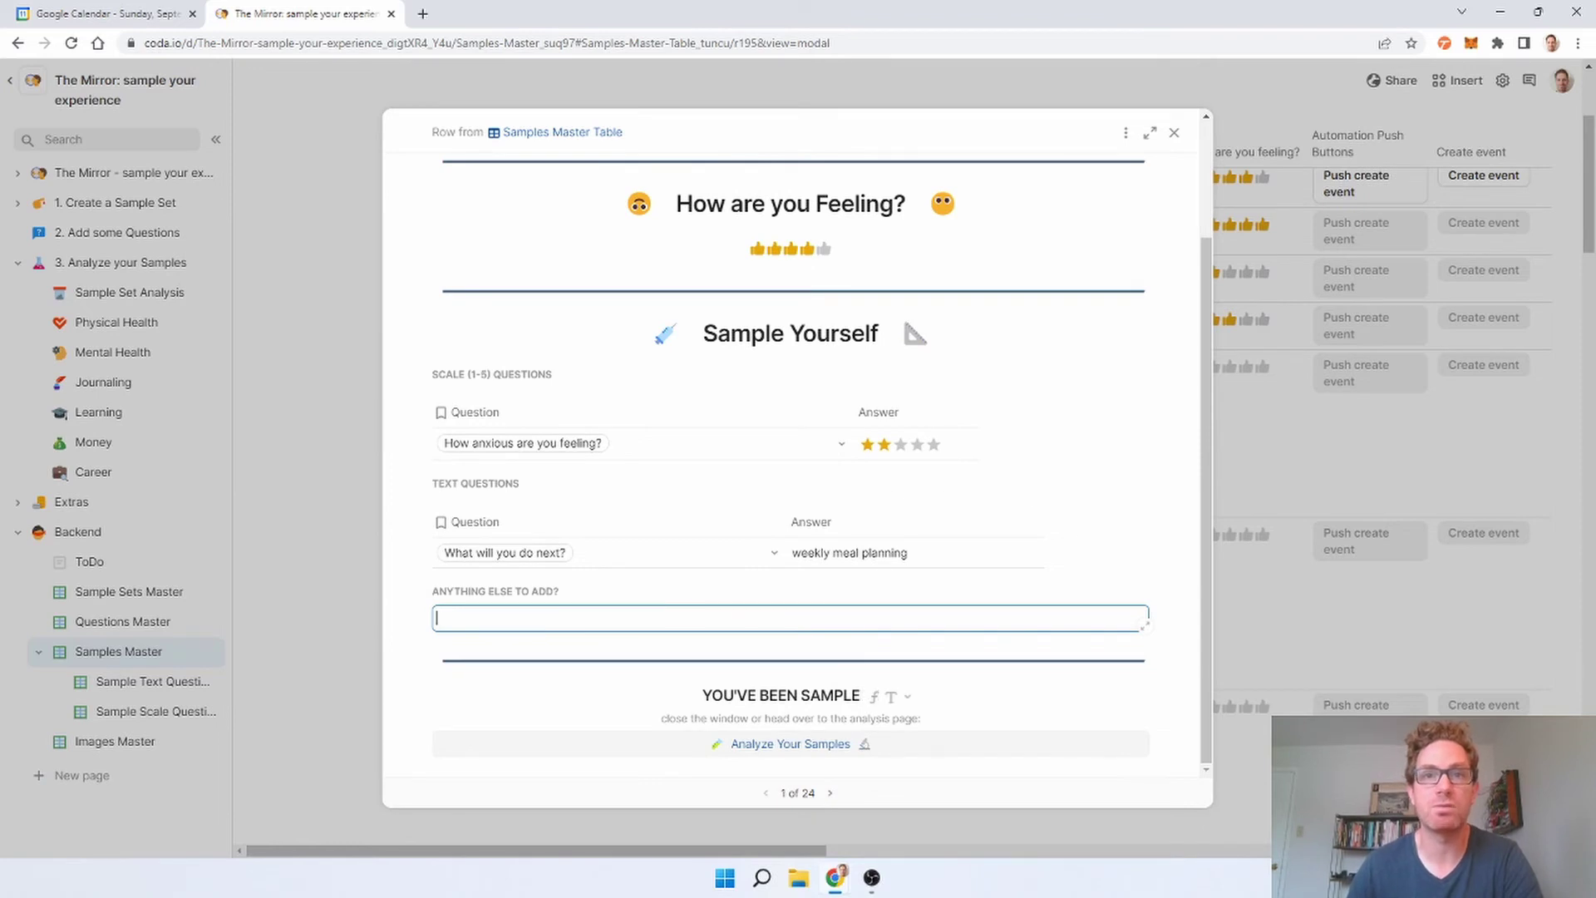
click(798, 753)
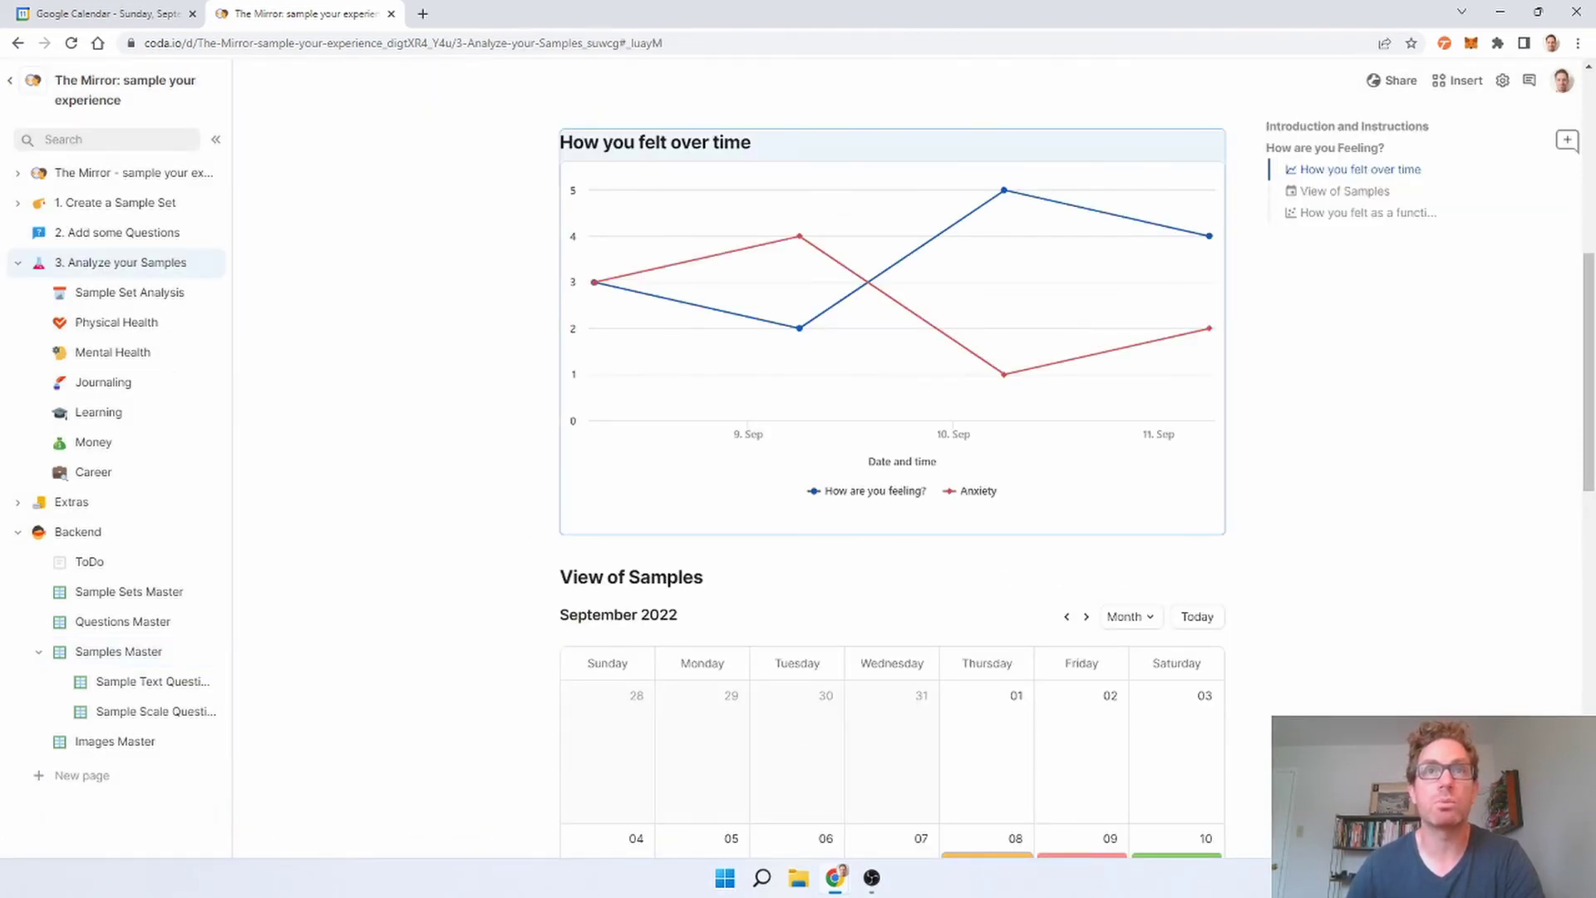
scroll(1061, 367, up, 1)
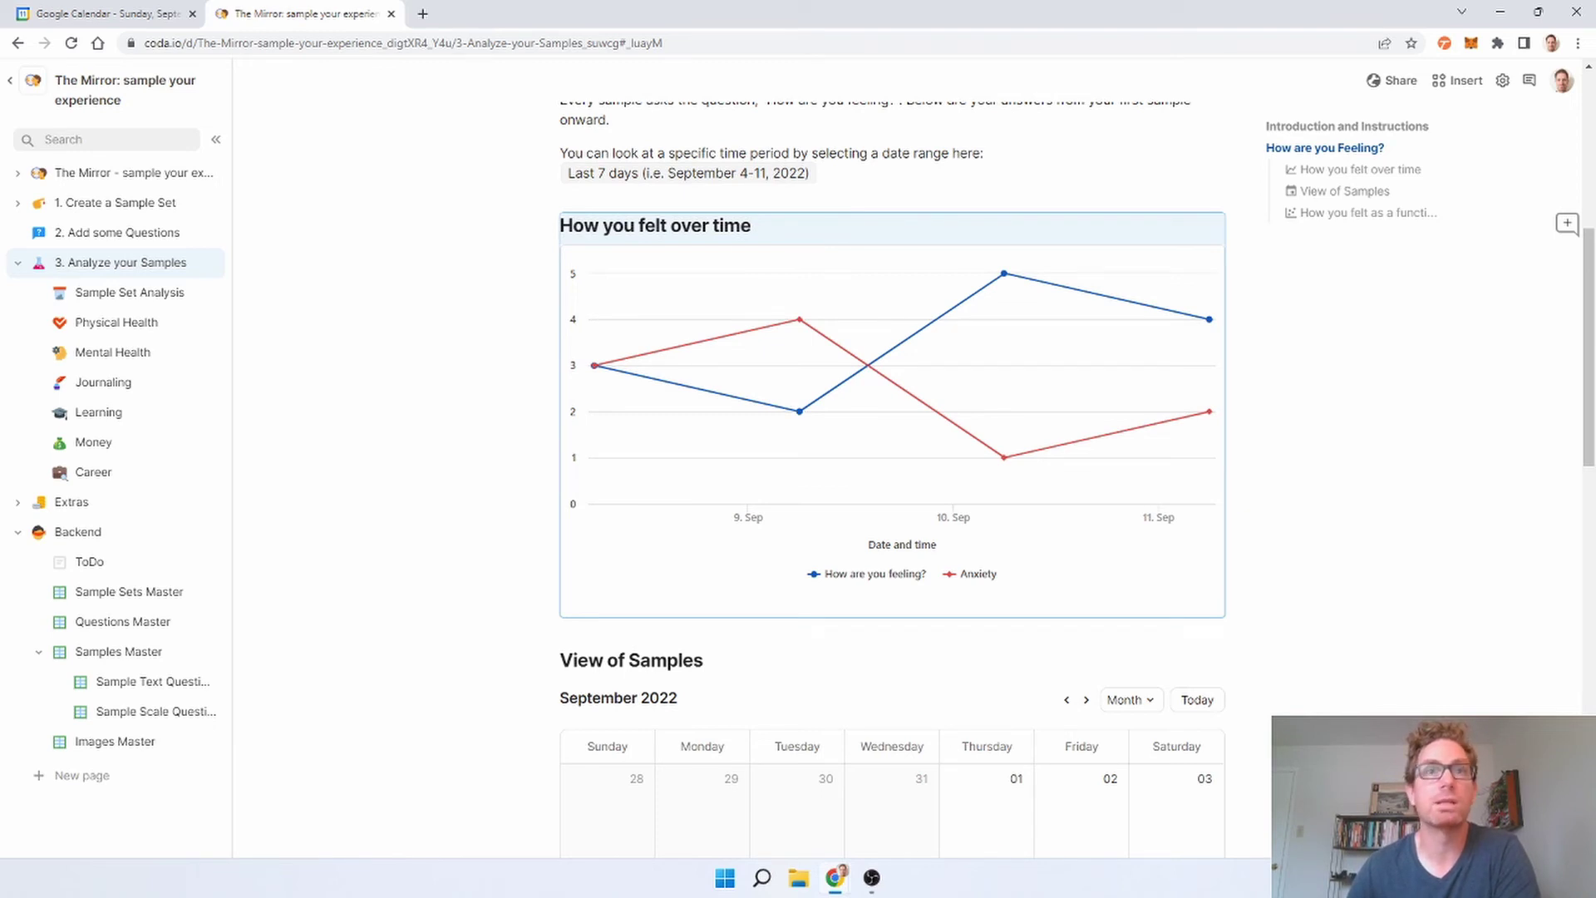
scroll(892, 479, down, 5)
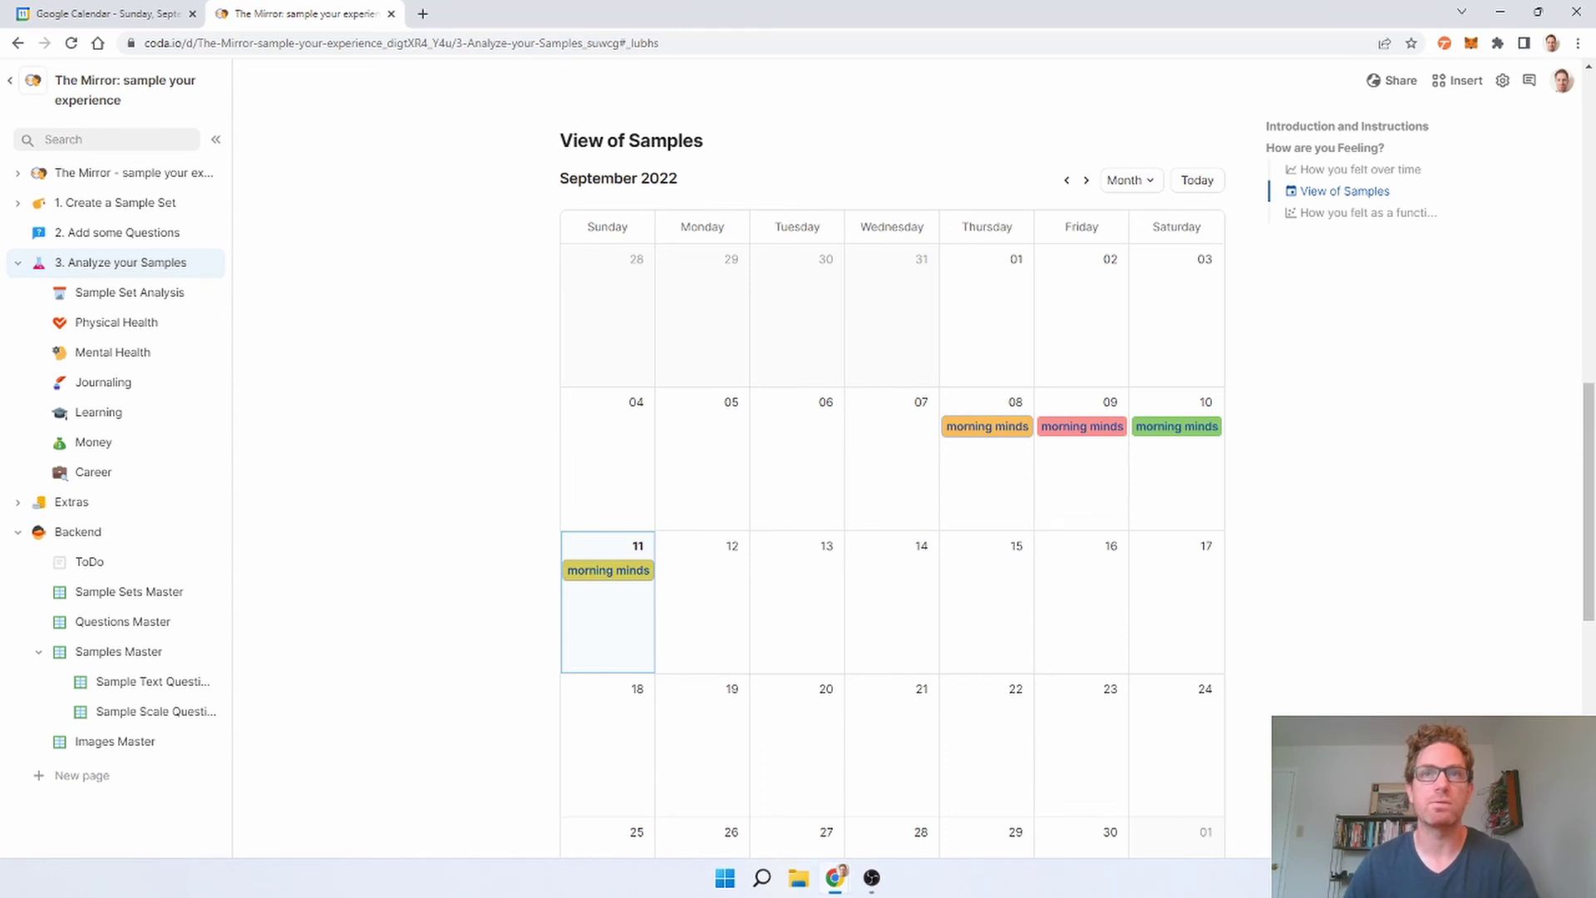
scroll(892, 499, down, 9)
scroll(612, 330, up, 10)
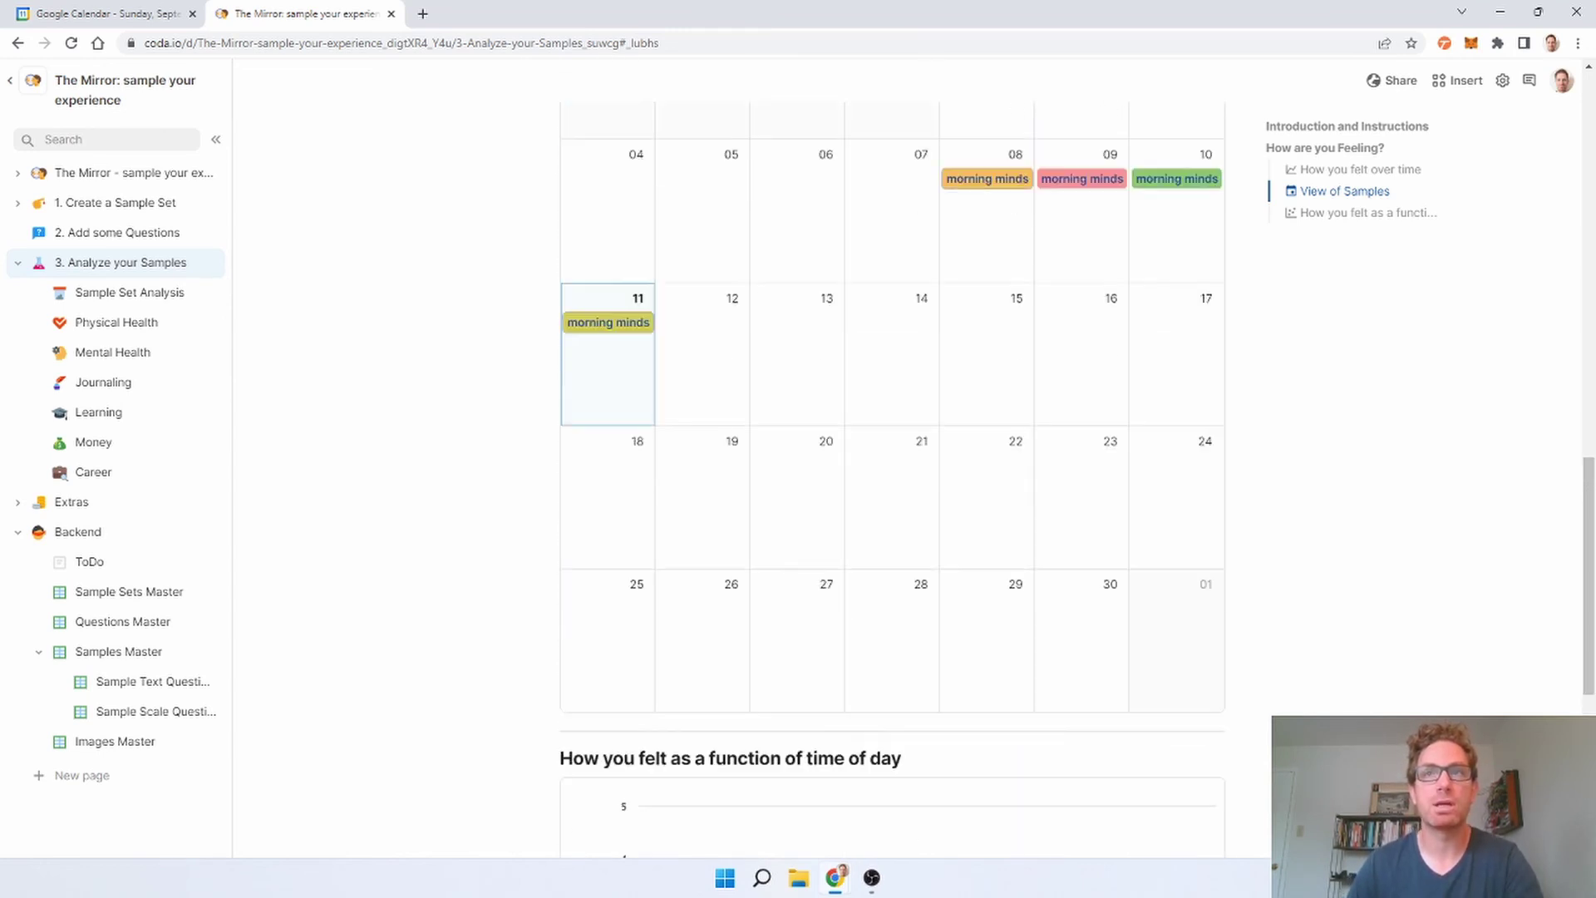